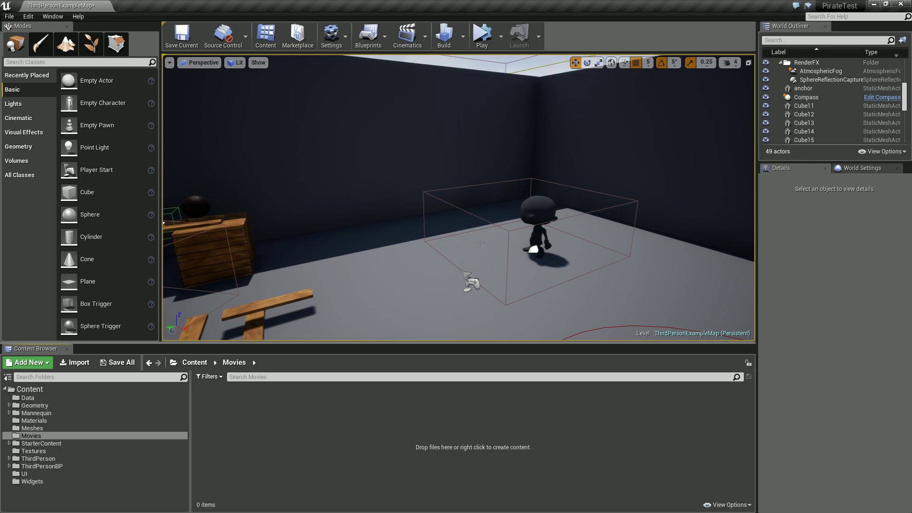
Show the project's Content > Movies folder in File Explorer.
left_click_drag(480, 242, 532, 237)
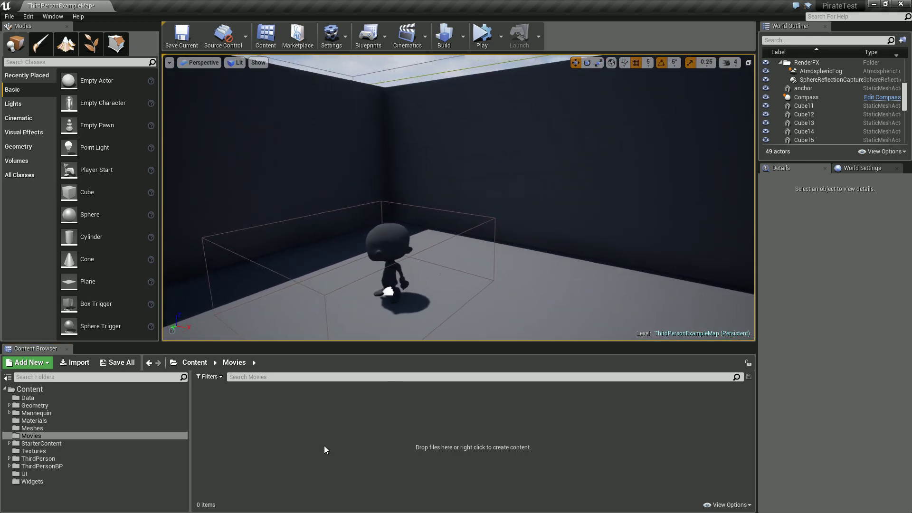
left_click(31, 390)
left_click(40, 436)
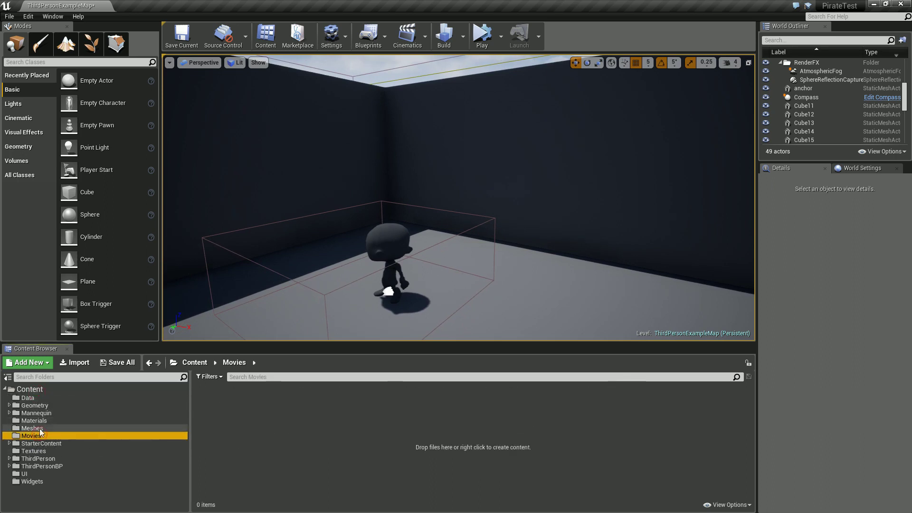
right_click(41, 438)
left_click(71, 303)
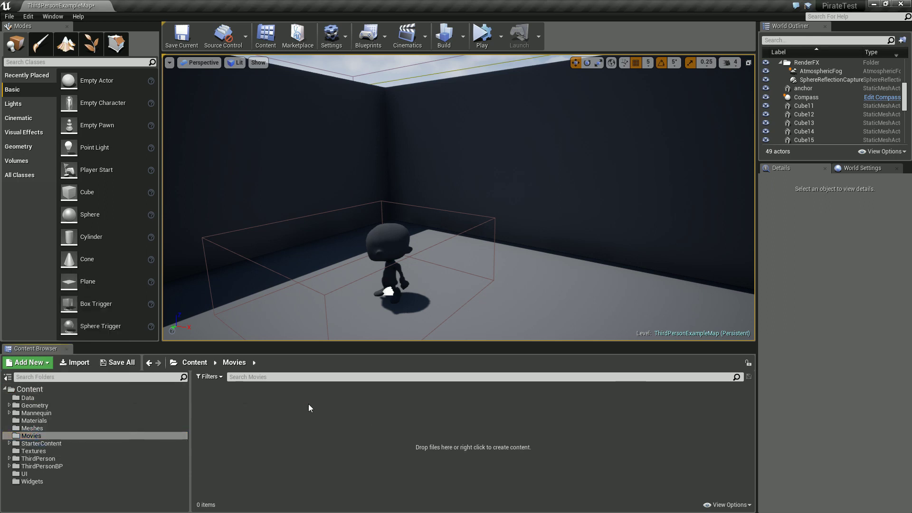
key("alt+Tab")
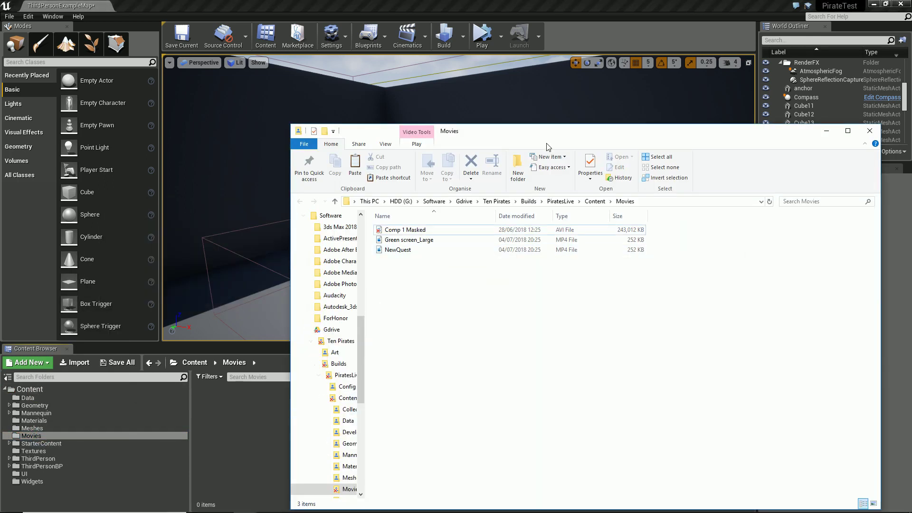
left_click_drag(547, 148, 502, 112)
Preview the Comp 1 Masked and Green screen_Large videos from the Movies folder.
left_click_drag(399, 271, 361, 193)
left_click(376, 270)
left_click_drag(376, 255, 362, 196)
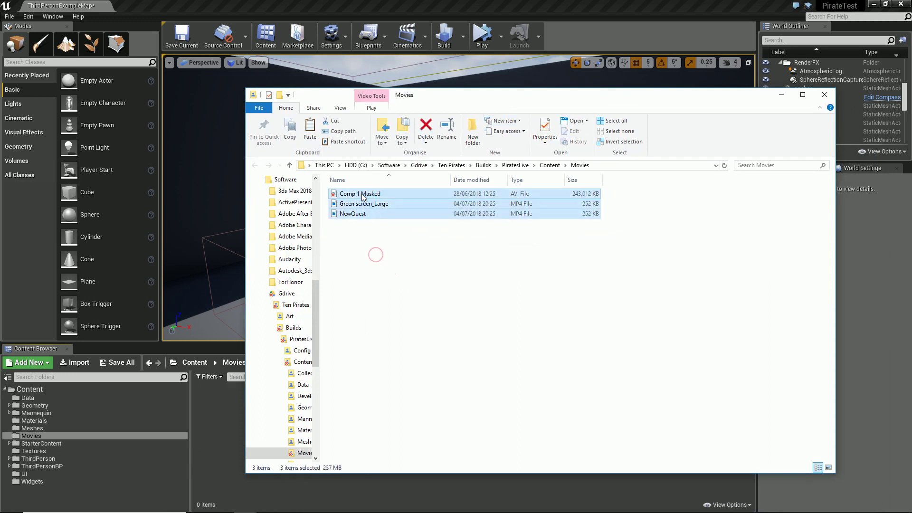
left_click(378, 266)
left_click(372, 195)
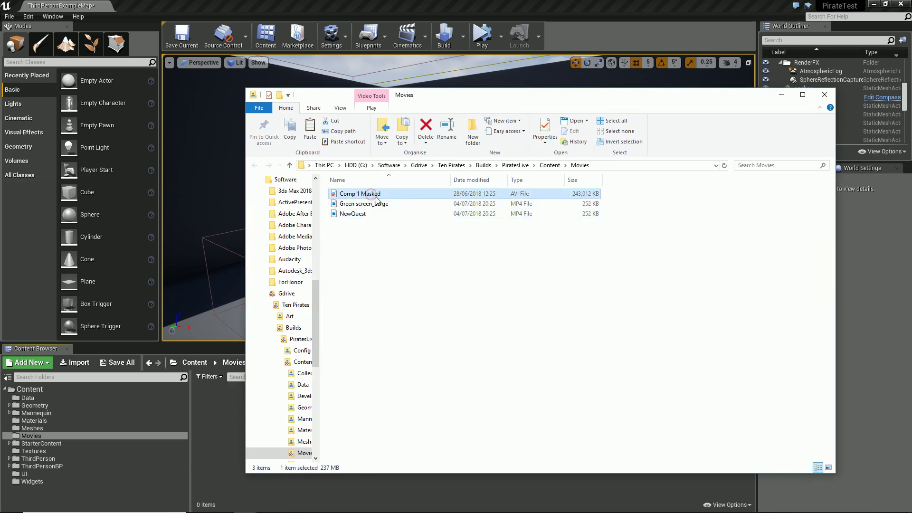
double_click(375, 195)
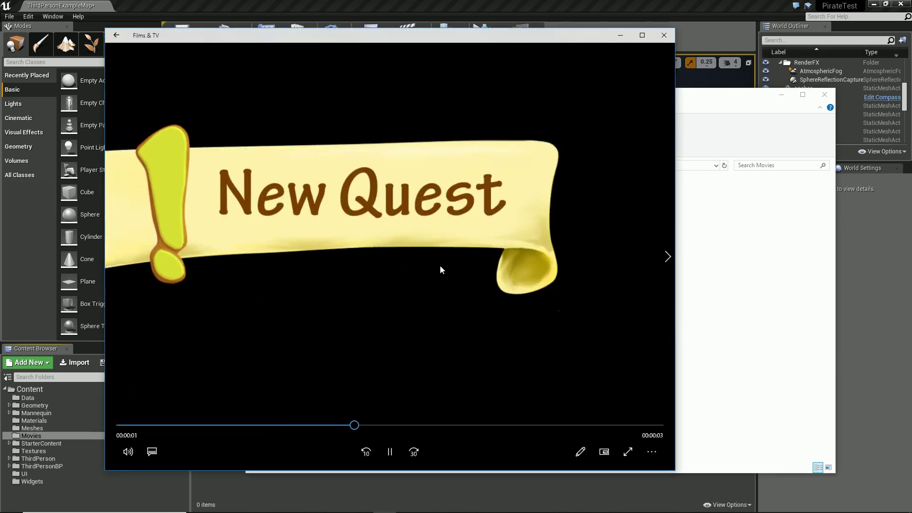
left_click(659, 39)
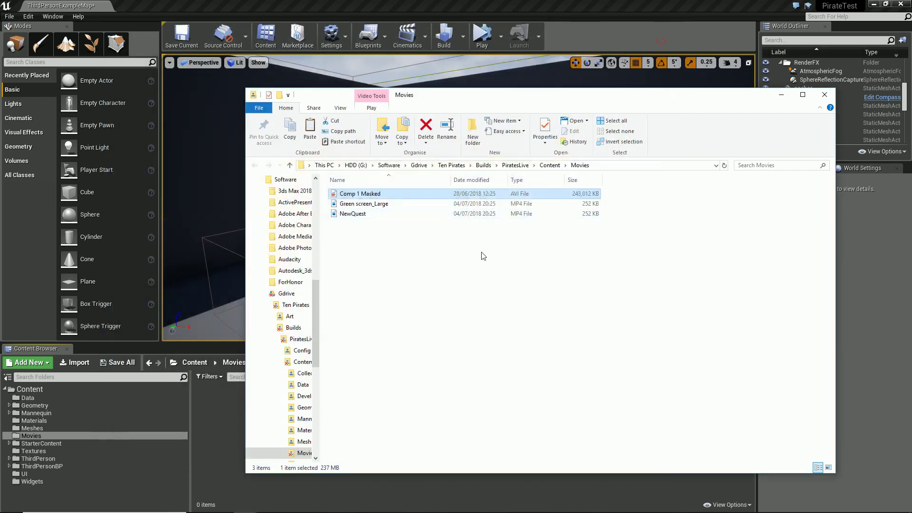
double_click(367, 204)
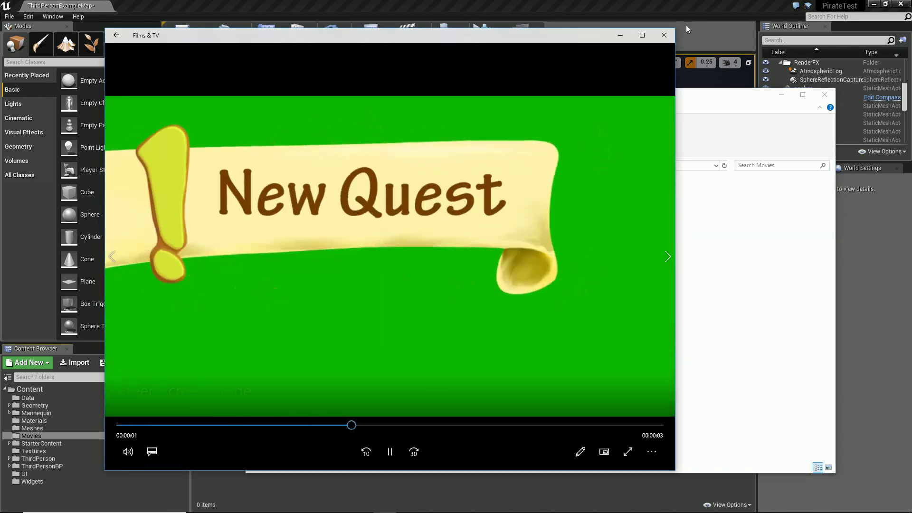
left_click(665, 35)
left_click(569, 193)
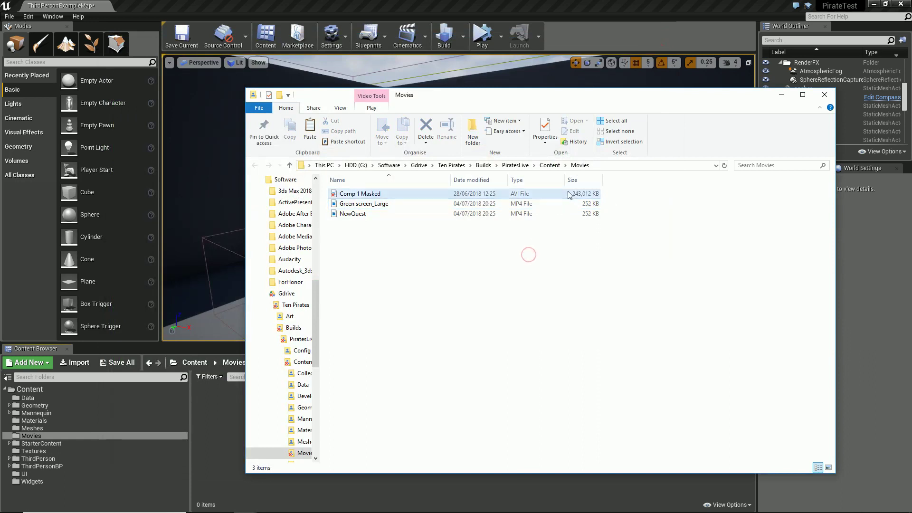
Compare the file types and sizes of the Comp 1 Masked and Green screen_Large videos.
left_click(533, 203)
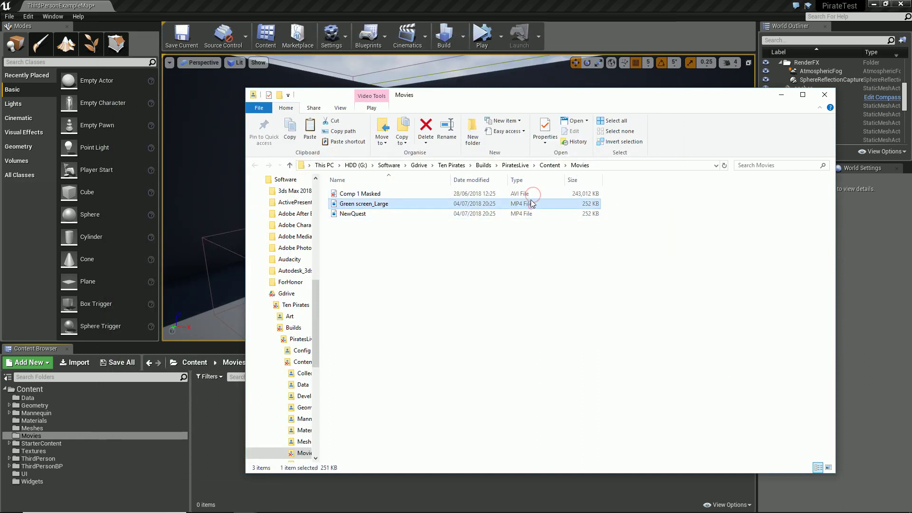
left_click(533, 194)
left_click(532, 203)
left_click(533, 194)
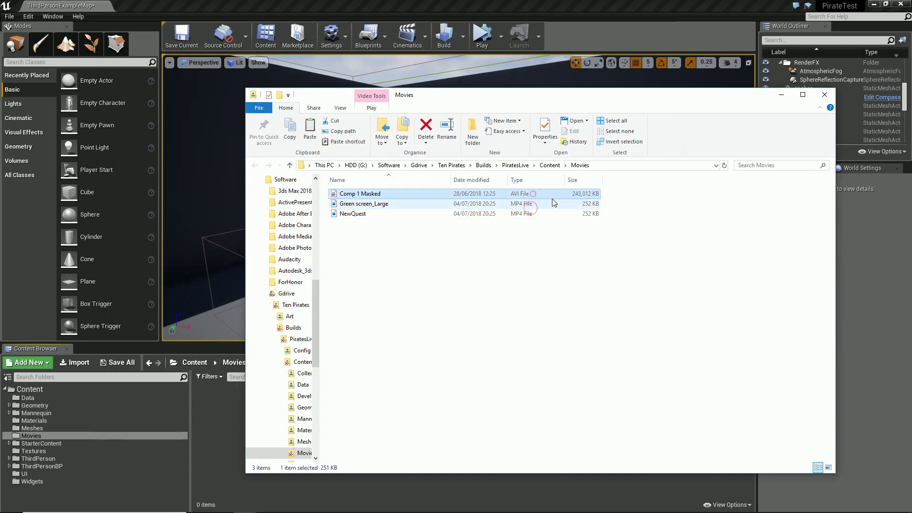
left_click(591, 203)
left_click(589, 194)
left_click(589, 204)
left_click(587, 194)
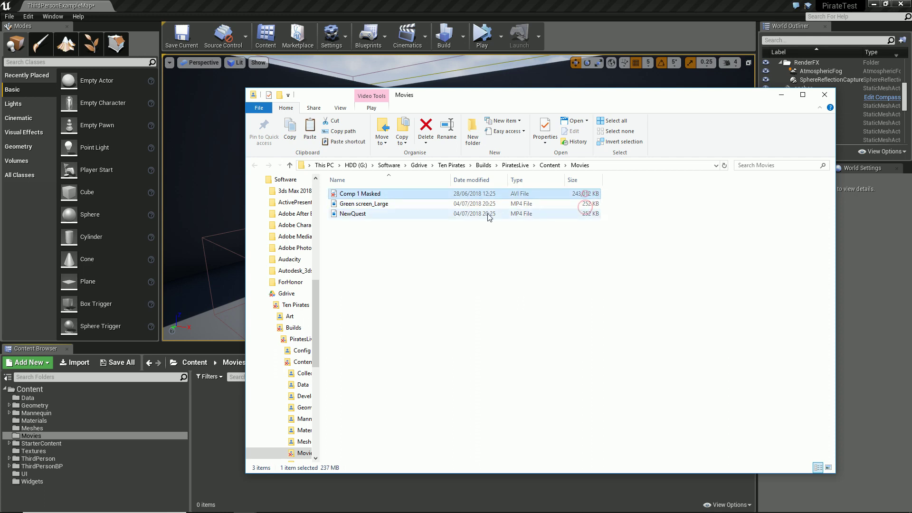
left_click(384, 204)
left_click(400, 194)
left_click(399, 204)
left_click(404, 193)
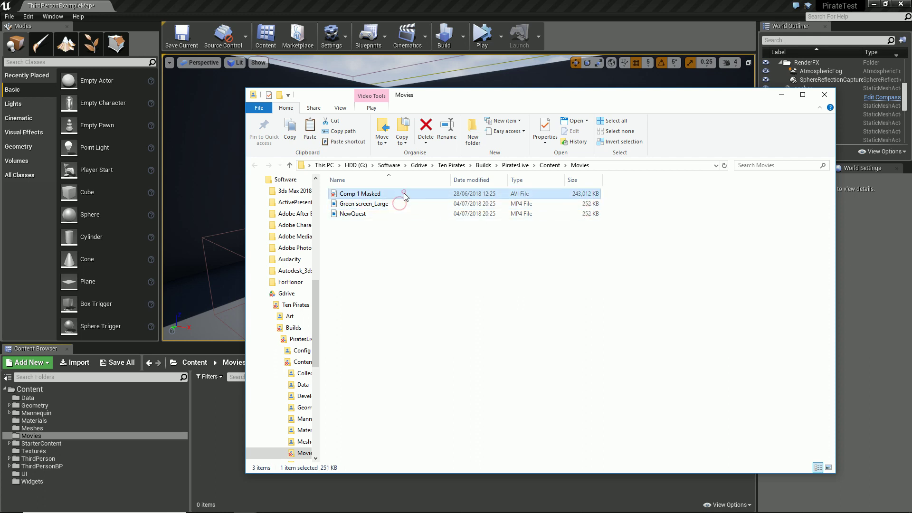
left_click(406, 205)
left_click(404, 195)
left_click(405, 204)
left_click(404, 195)
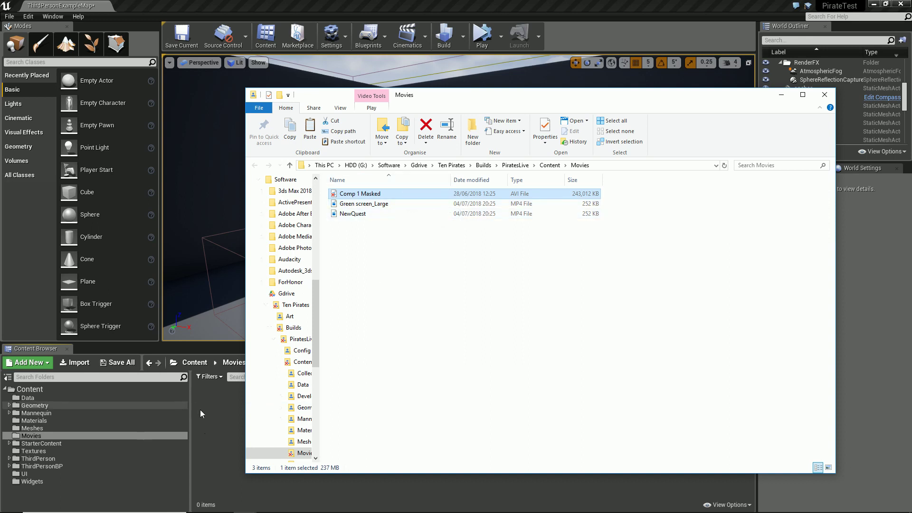
Return to the Unreal Editor and import the NewQuest video into the Movies content folder.
left_click(216, 423)
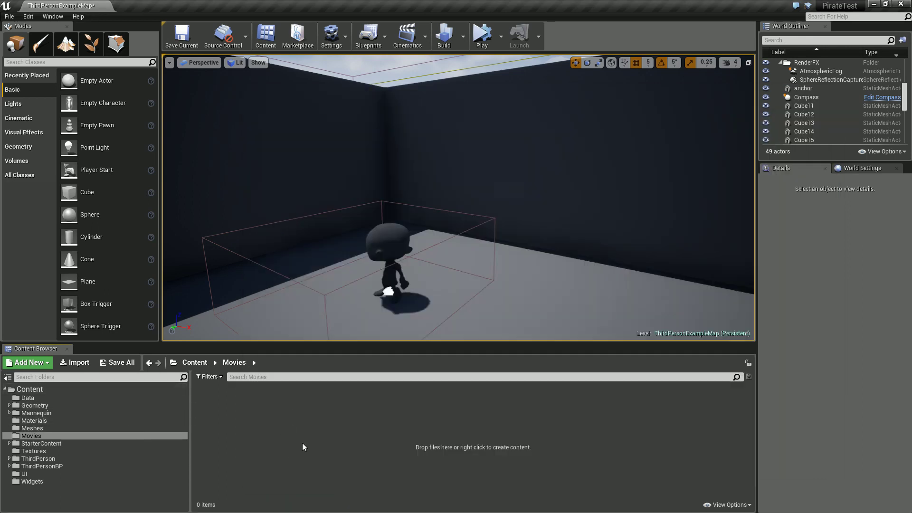
left_click(75, 362)
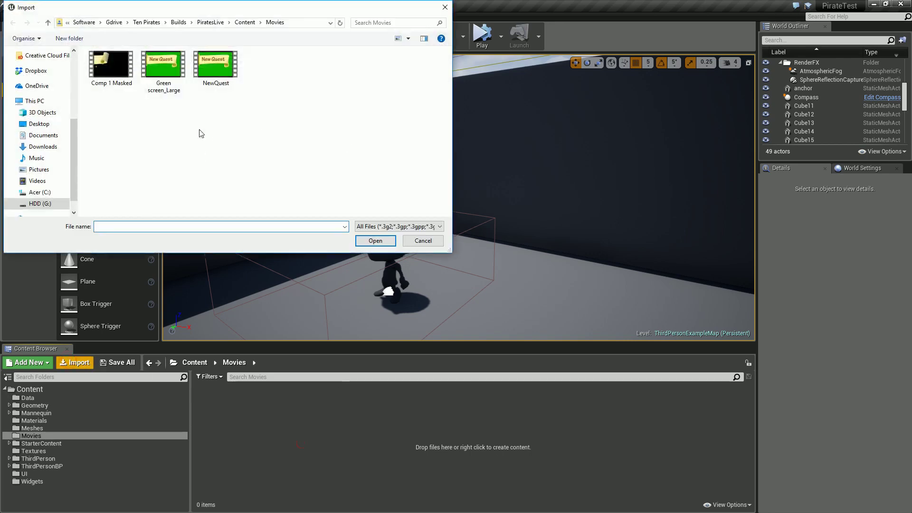
double_click(216, 61)
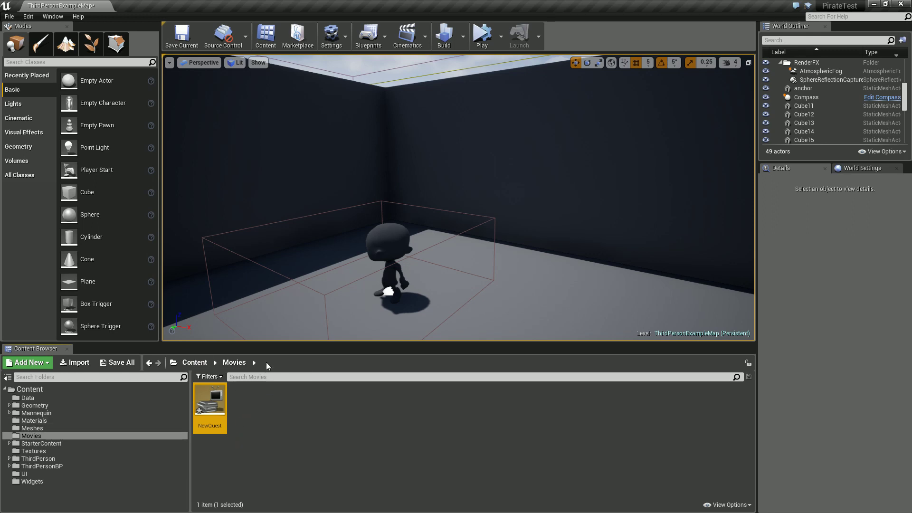
Enable Precache File on the NewQuest media source and save the asset.
mouse_move(224, 404)
left_click(252, 408)
right_click(251, 407)
left_click(238, 415)
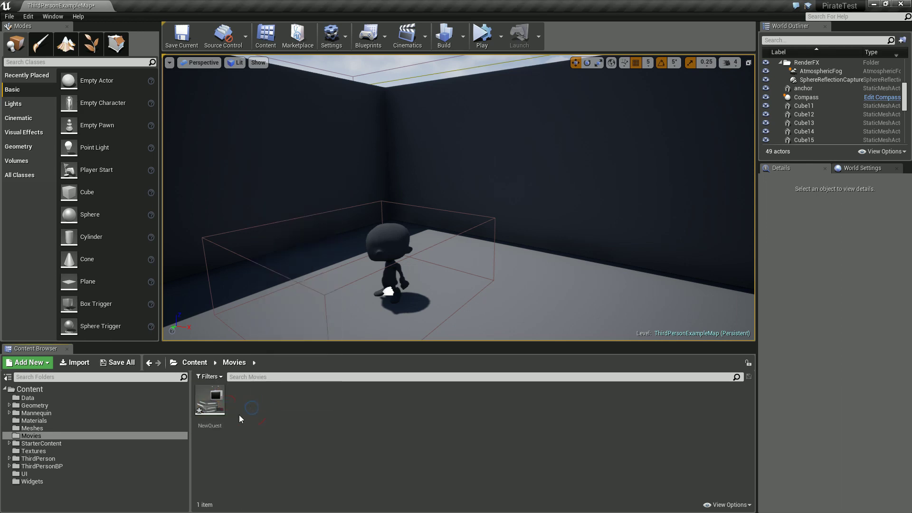
right_click(246, 410)
left_click(210, 403)
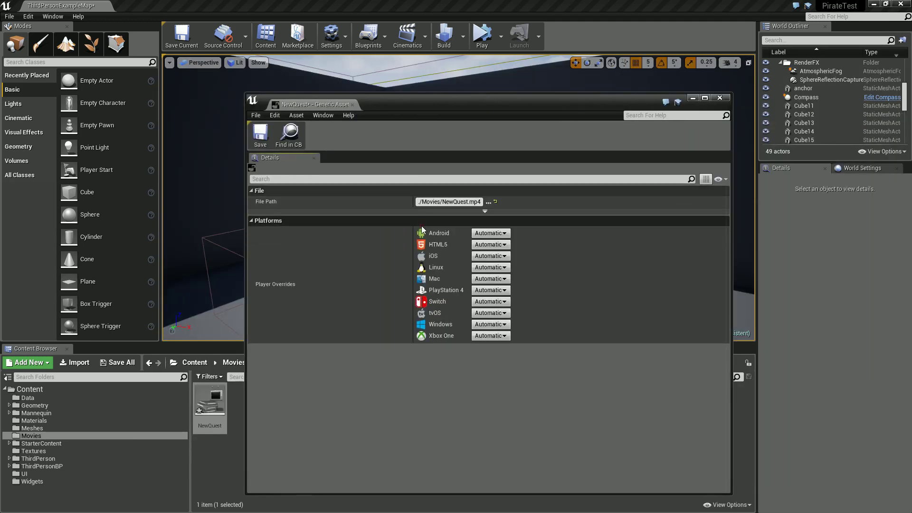
left_click(484, 211)
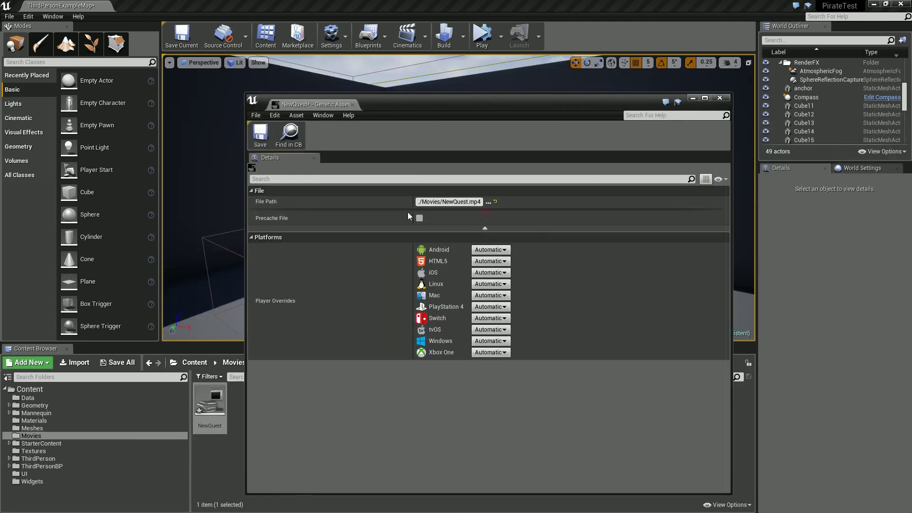
left_click(420, 218)
left_click(260, 135)
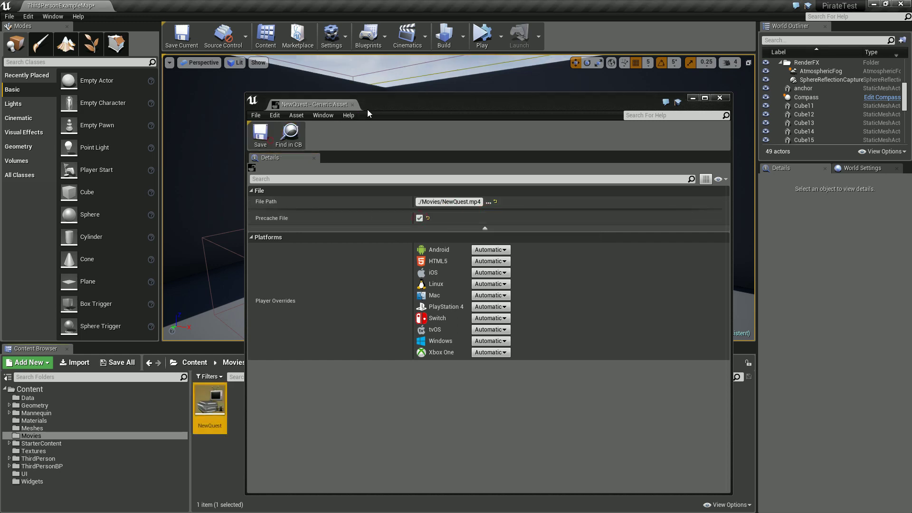
left_click(352, 105)
Create a Media Player named NewQuestPlayer in the Movies folder with a linked video output MediaTexture asset.
right_click(256, 403)
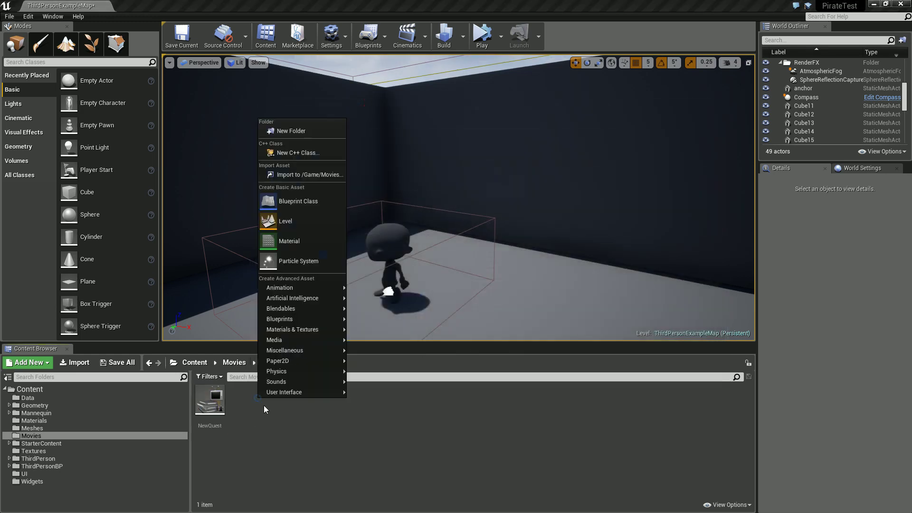
mouse_move(299, 341)
left_click(381, 364)
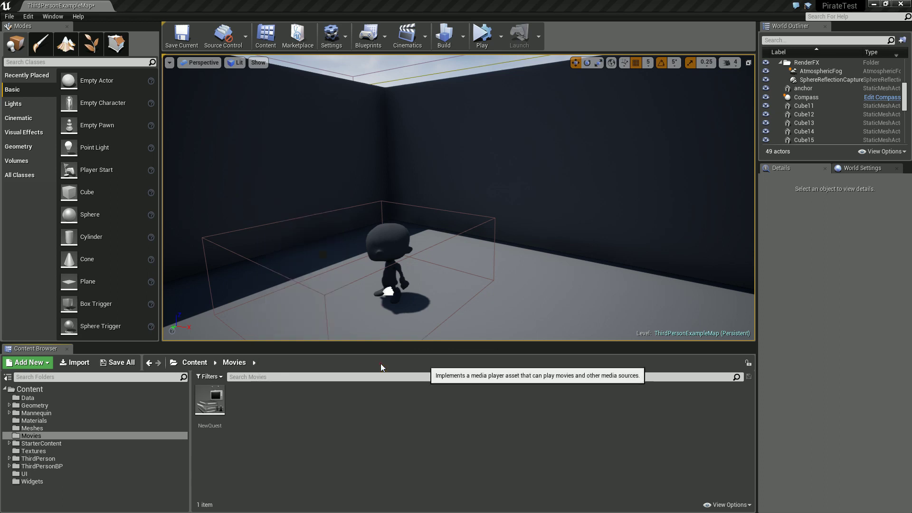
left_click(394, 252)
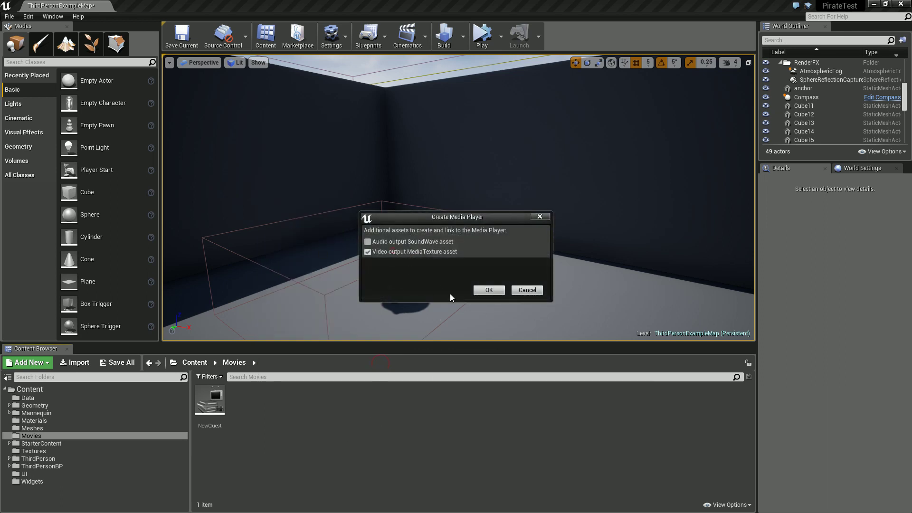
left_click(490, 290)
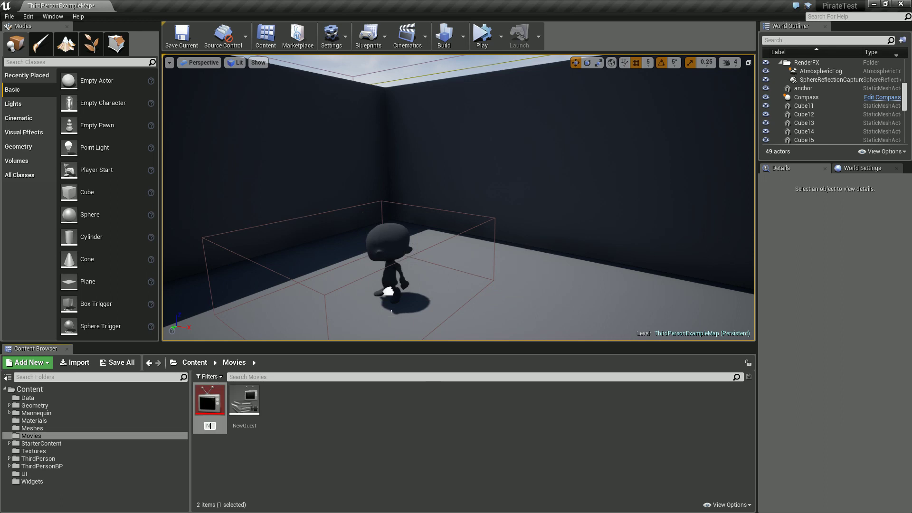
type("NewQuest")
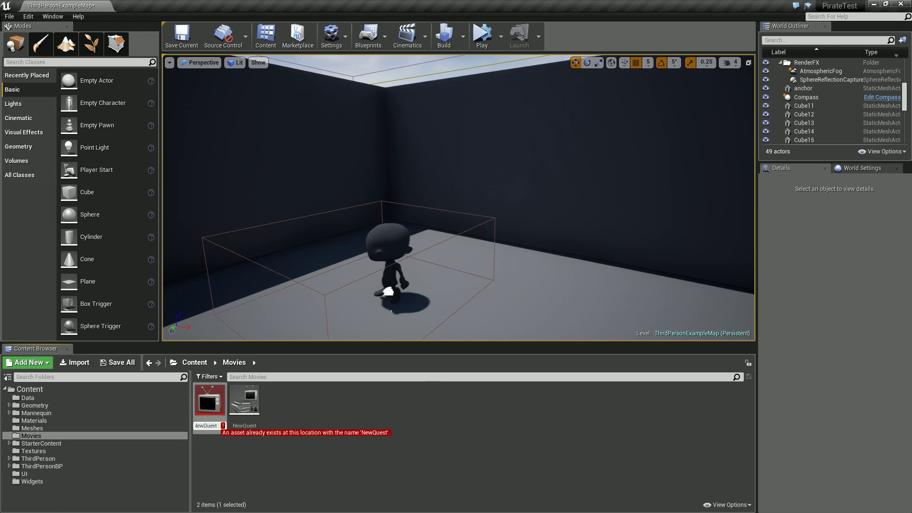
type("Player")
key("Return")
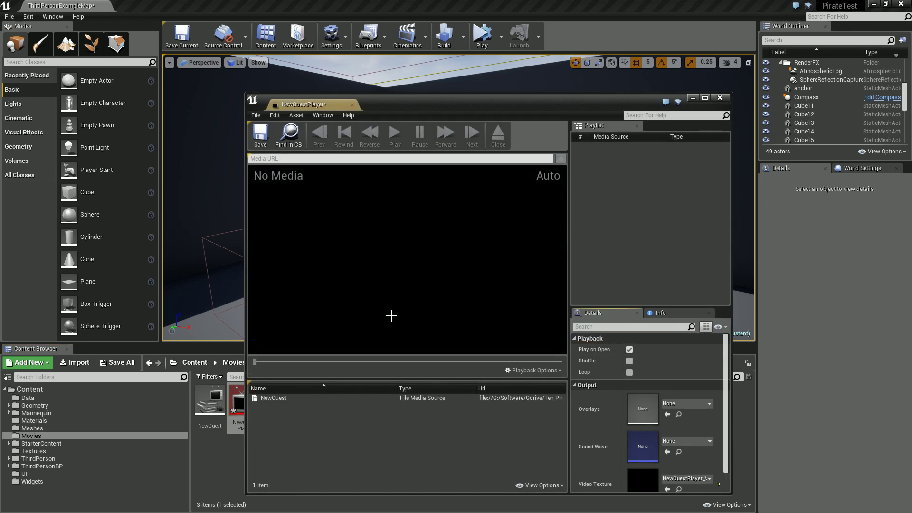
Load the NewQuest source in the NewQuestPlayer media player, play it again and pause it.
double_click(266, 400)
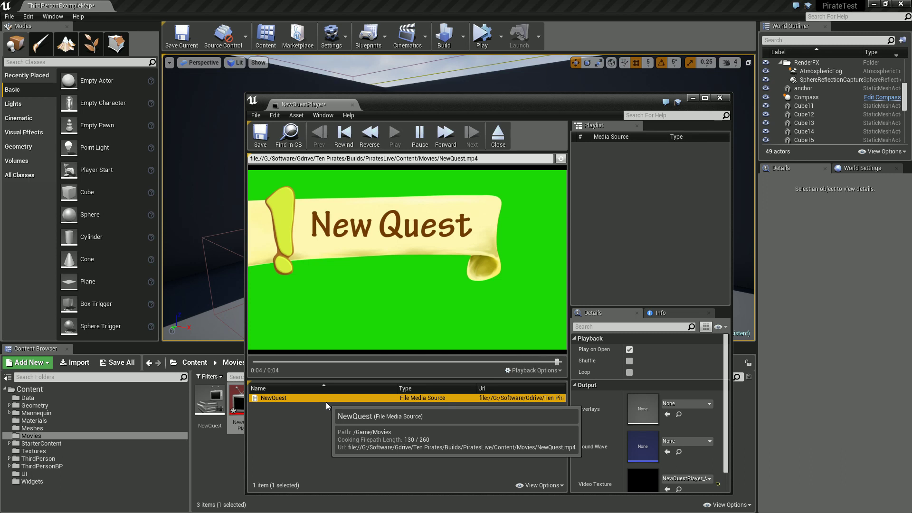
left_click(394, 137)
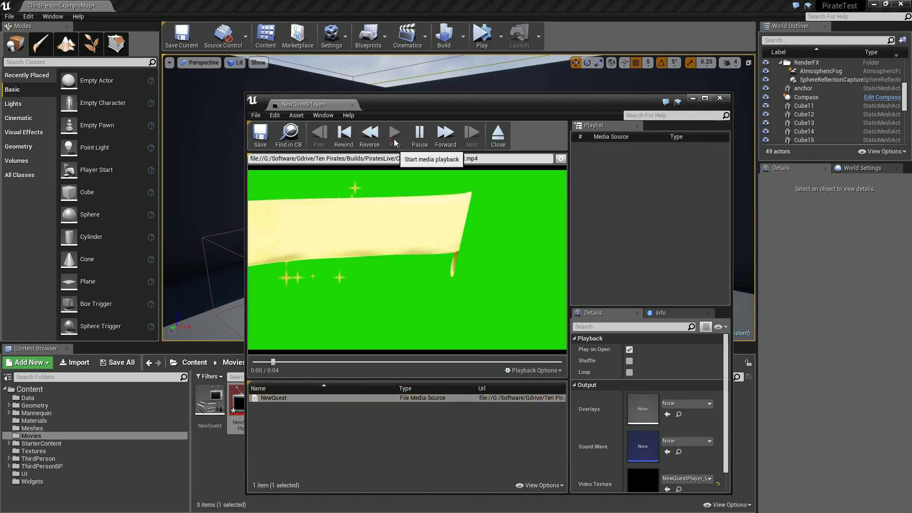
left_click(420, 135)
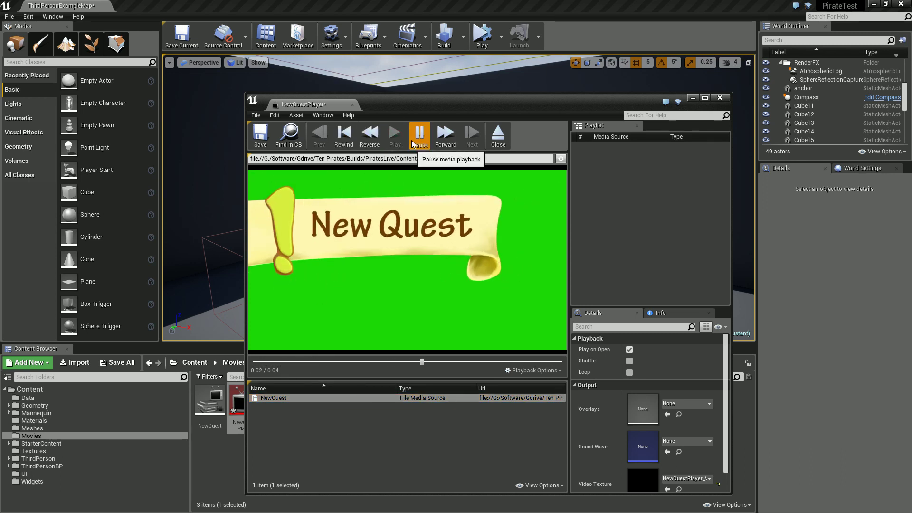
Enable looping for NewQuestPlayer and save the media player.
left_click(630, 372)
left_click(261, 137)
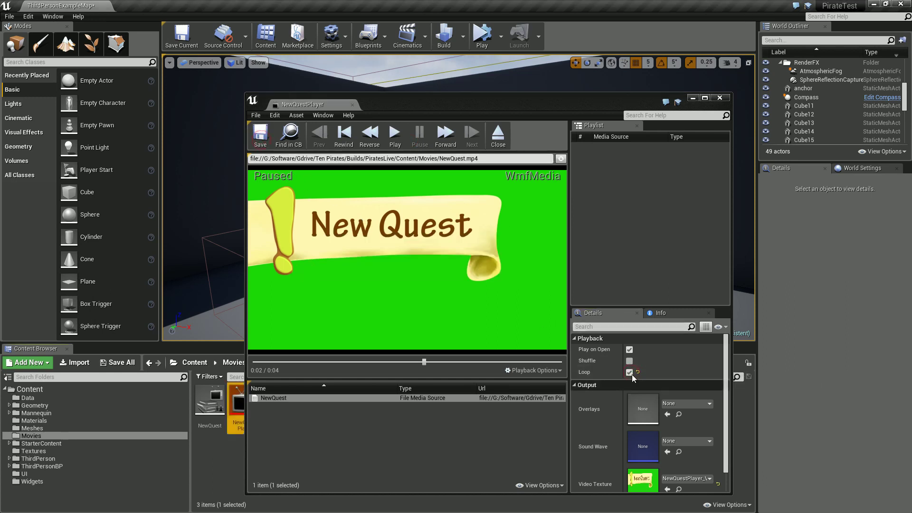
left_click(719, 98)
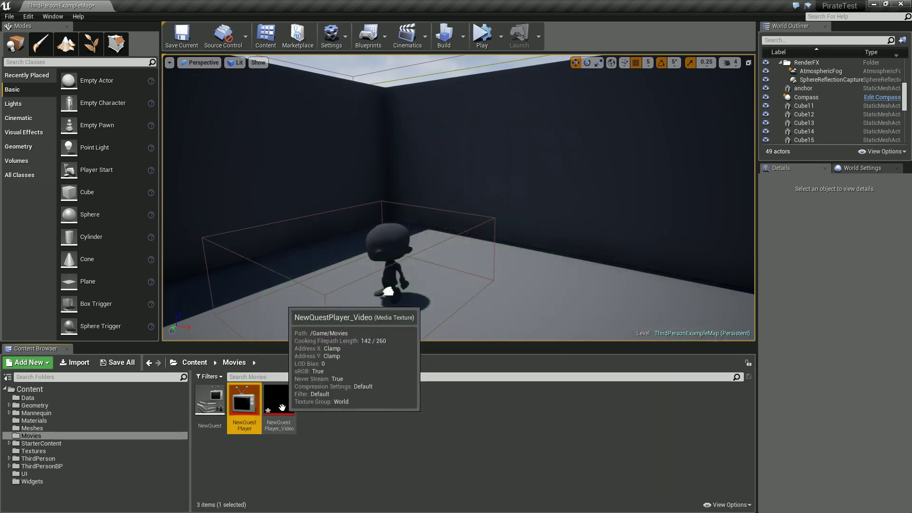
Open the NewQuestPlayer_Video media texture, review its media, adjustment and compositing settings, and close it.
double_click(281, 408)
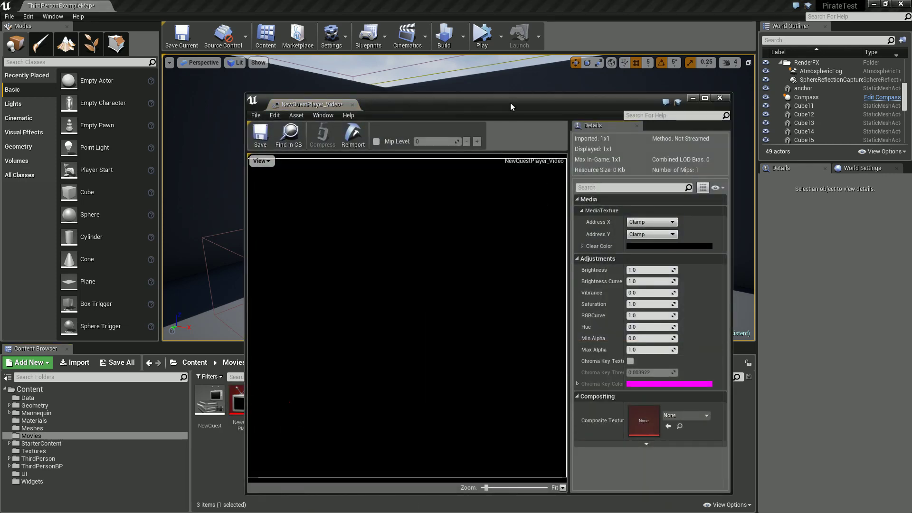
double_click(510, 103)
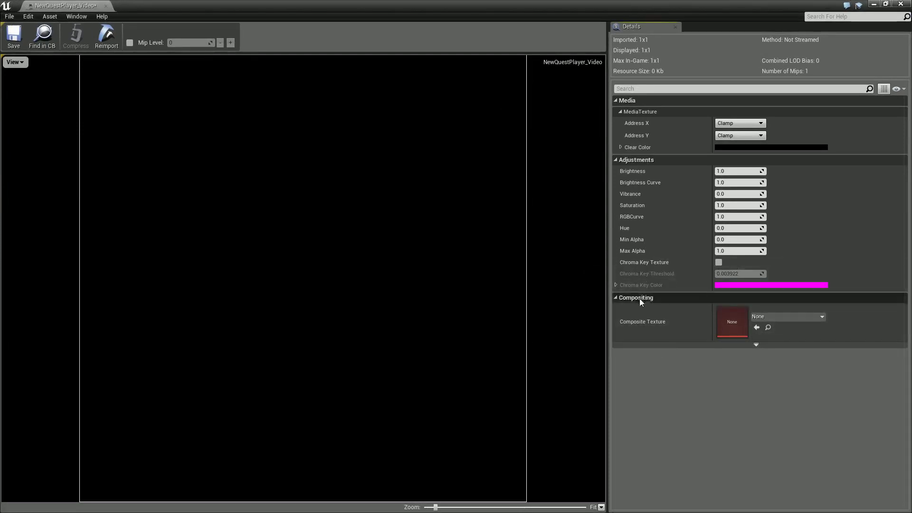
left_click(107, 6)
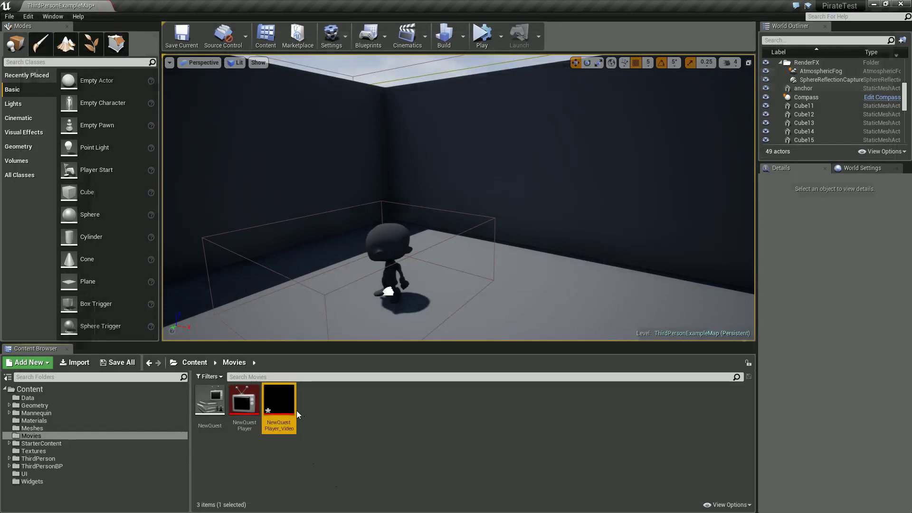
Create a material from the NewQuestPlayer_Video media texture, keeping the suggested name.
right_click(295, 410)
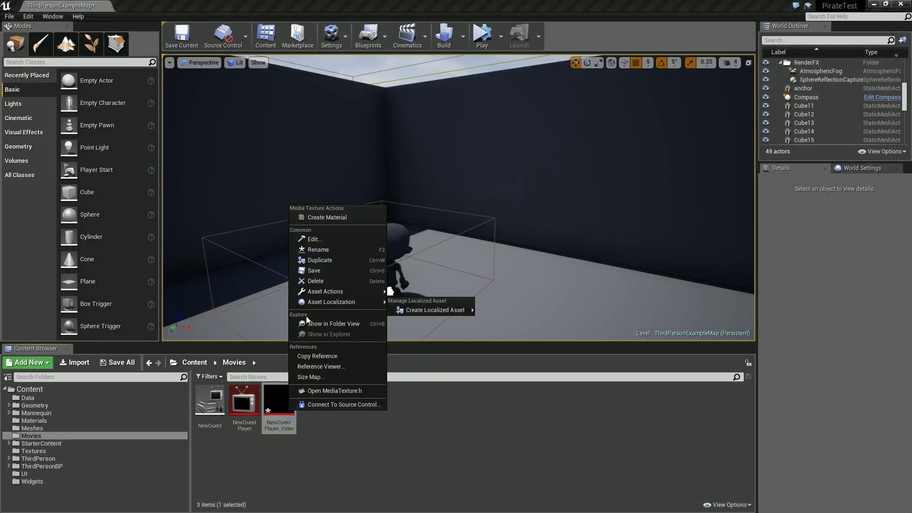
left_click(324, 217)
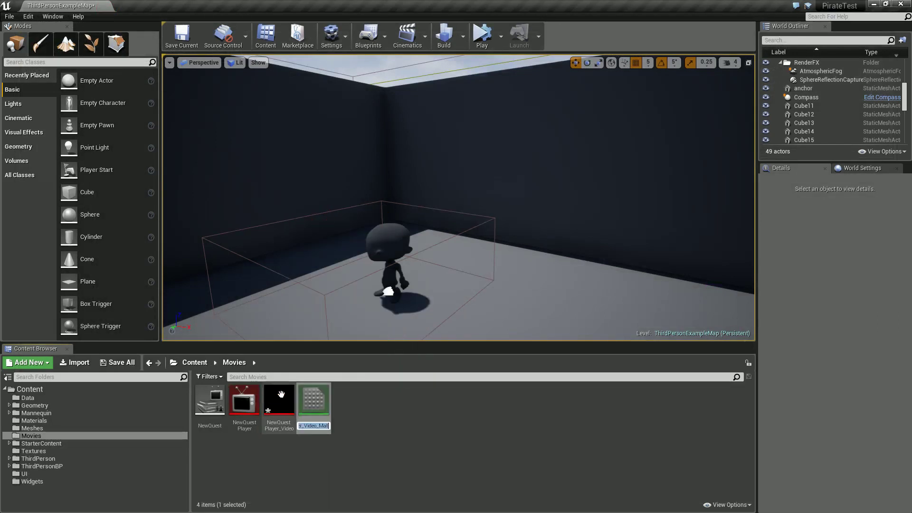
key("Return")
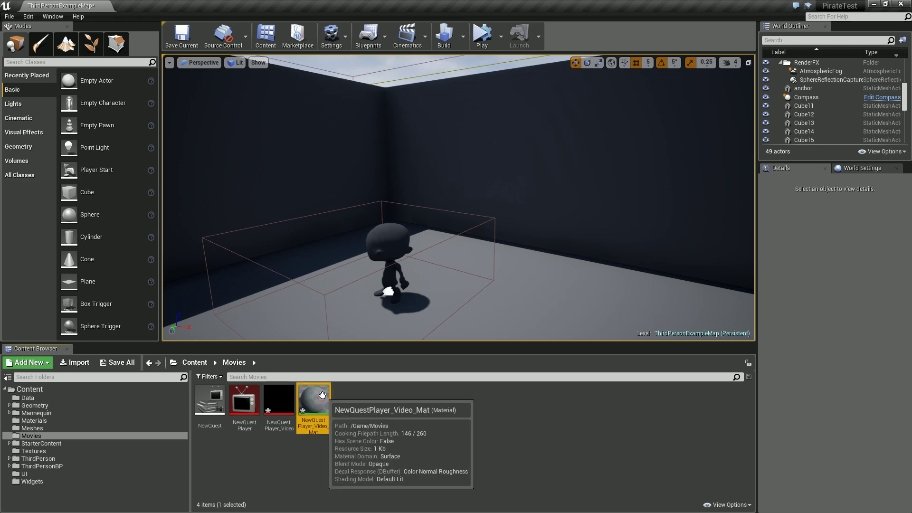
Open the NewQuestPlayer_Video_Mat material, move its Texture Sample node farther from the result node, save it and return to the level editor.
double_click(322, 396)
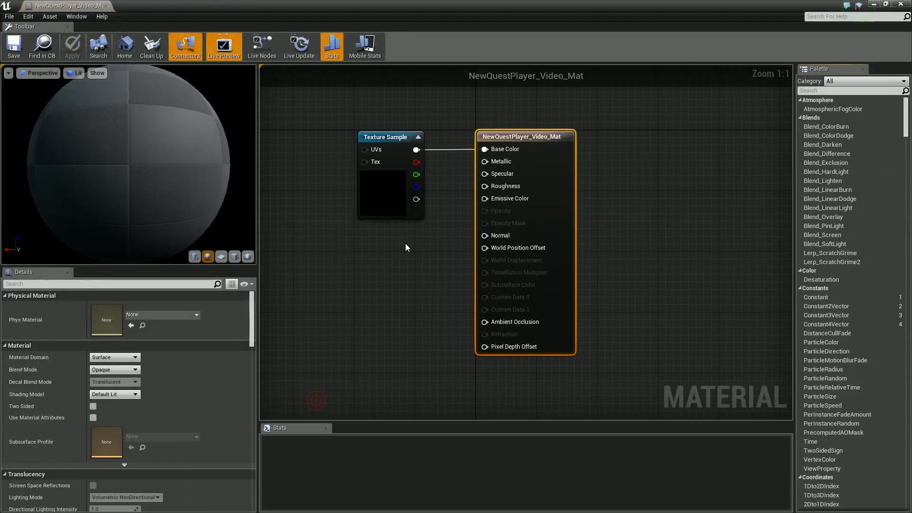
left_click_drag(520, 199, 359, 203)
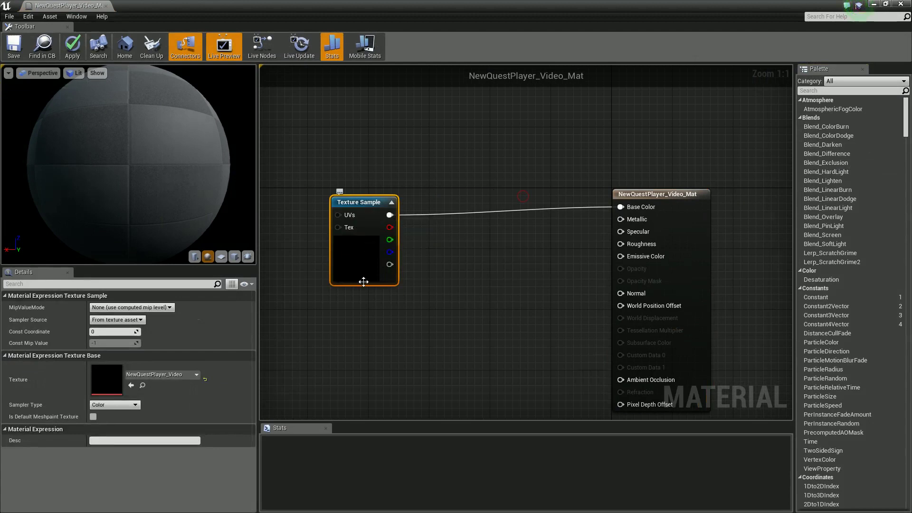
left_click(375, 313)
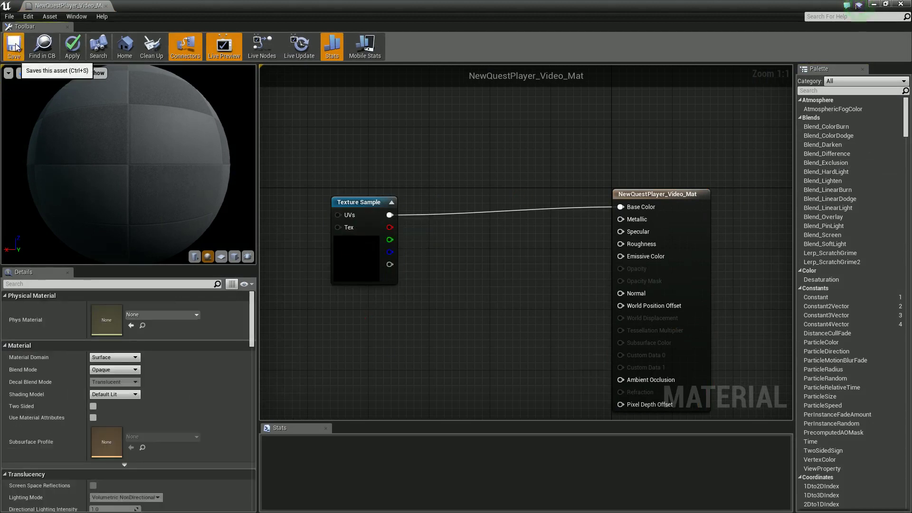
left_click(51, 42)
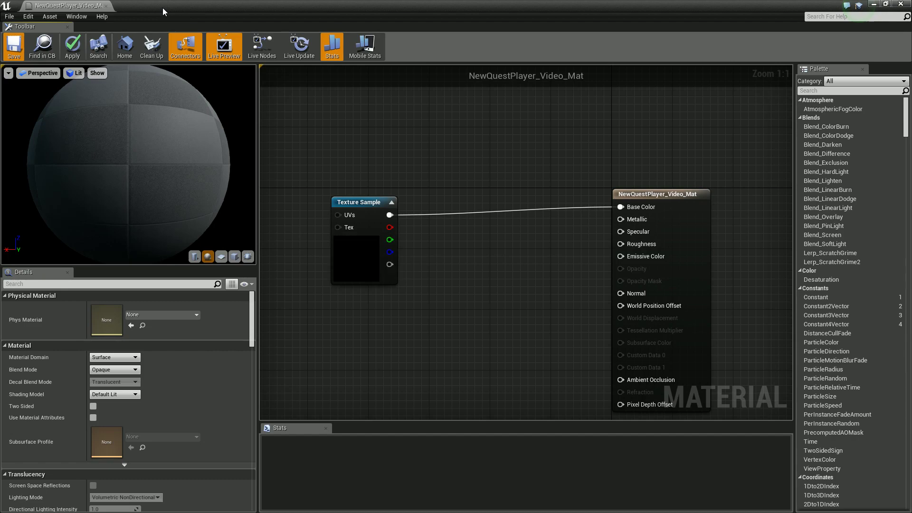
left_click(163, 8)
left_click(586, 8)
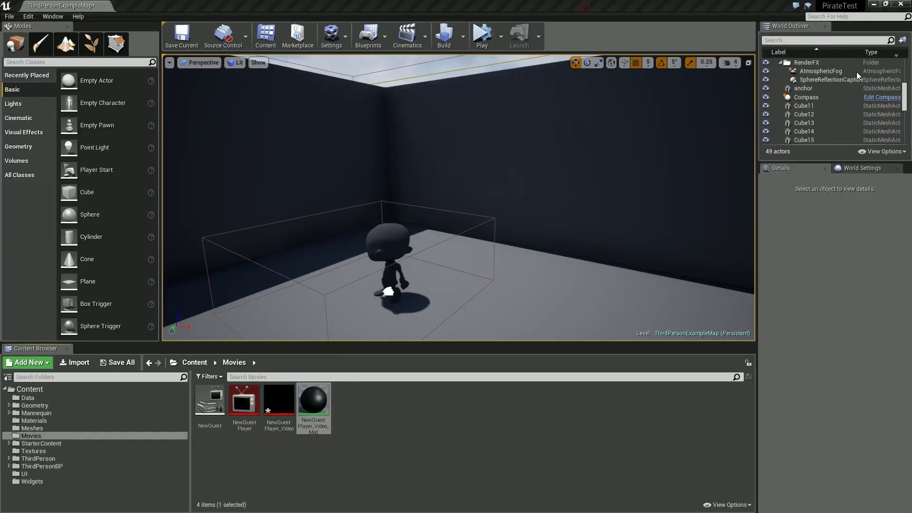
Create a Widget Blueprint named NewQuestWDGet in the Movies folder.
right_click(369, 397)
mouse_move(388, 390)
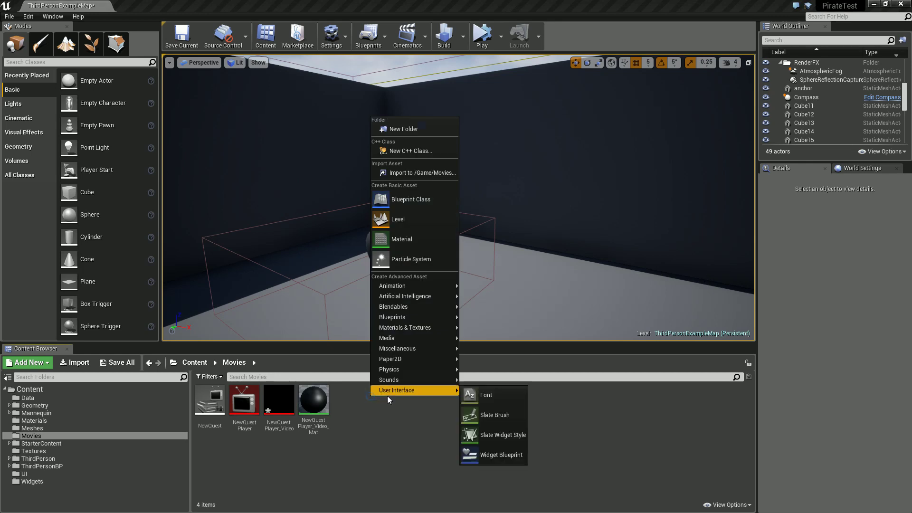
left_click(488, 454)
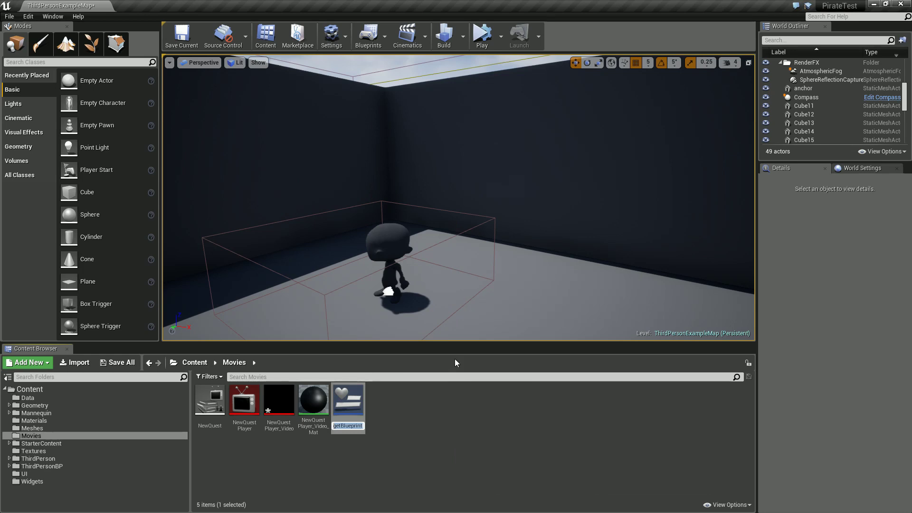
type("New")
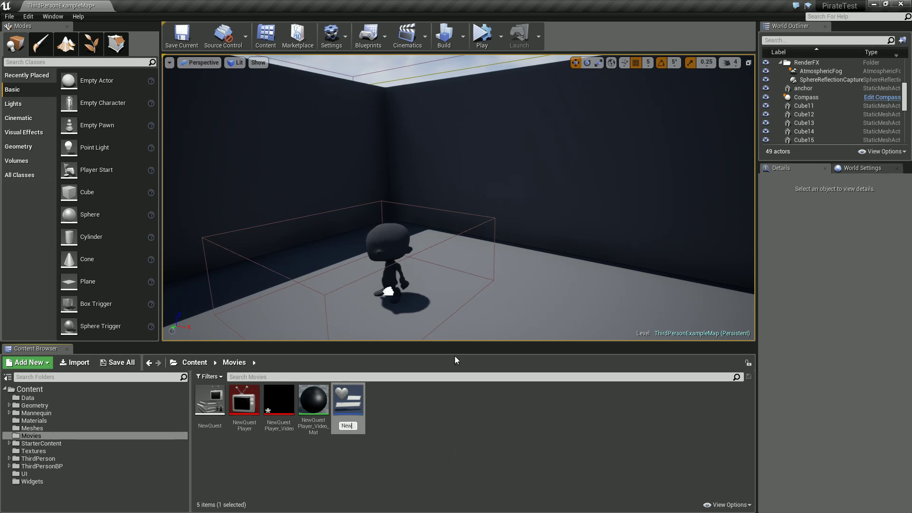
type("QuestW")
type("idget")
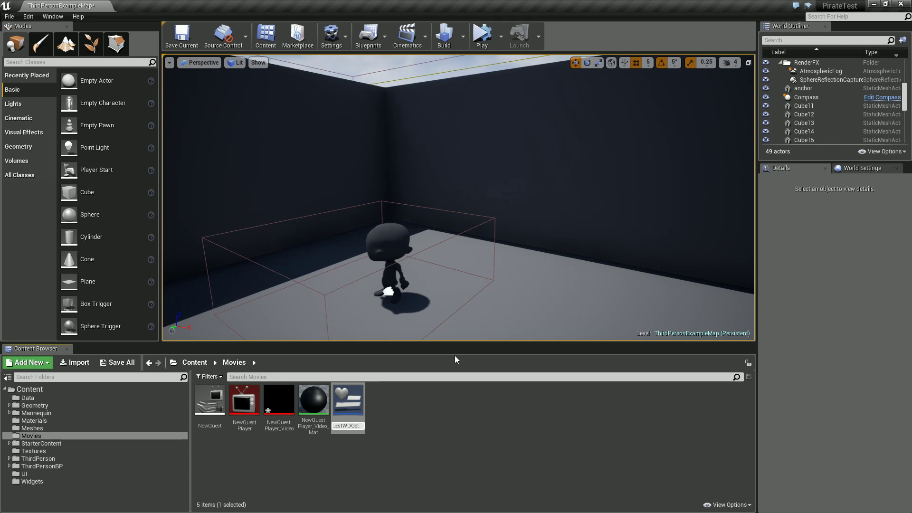
key("Return")
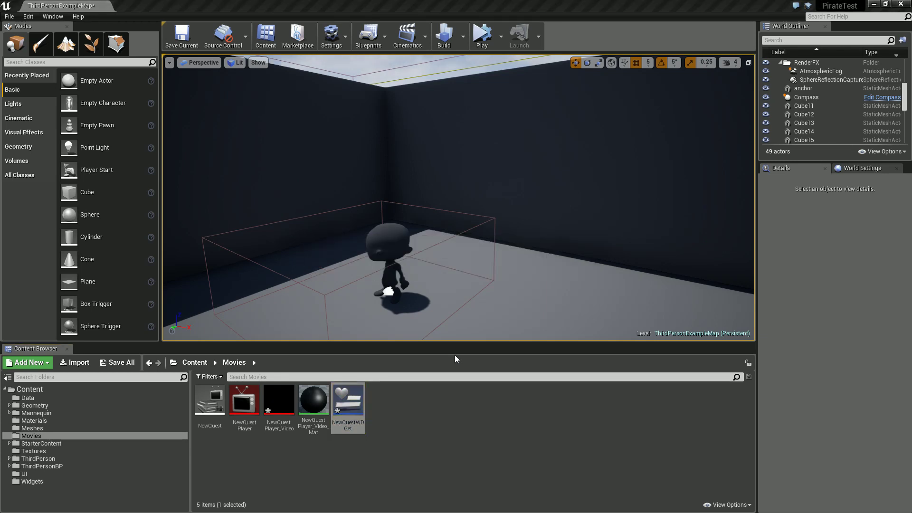
Open NewQuestWDGet and add an Image to its canvas at position 264, 84, sized about 1241 by 705.
key("Return")
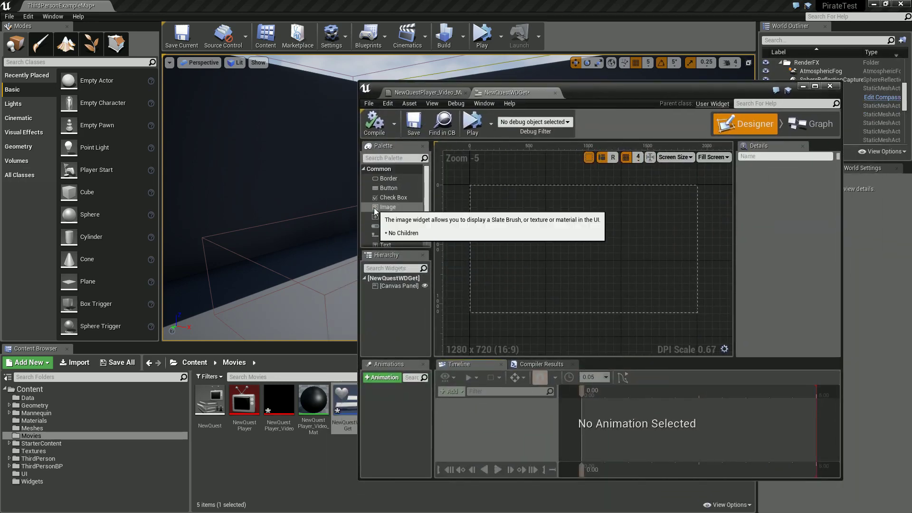
left_click(384, 207)
left_click_drag(386, 207, 499, 195)
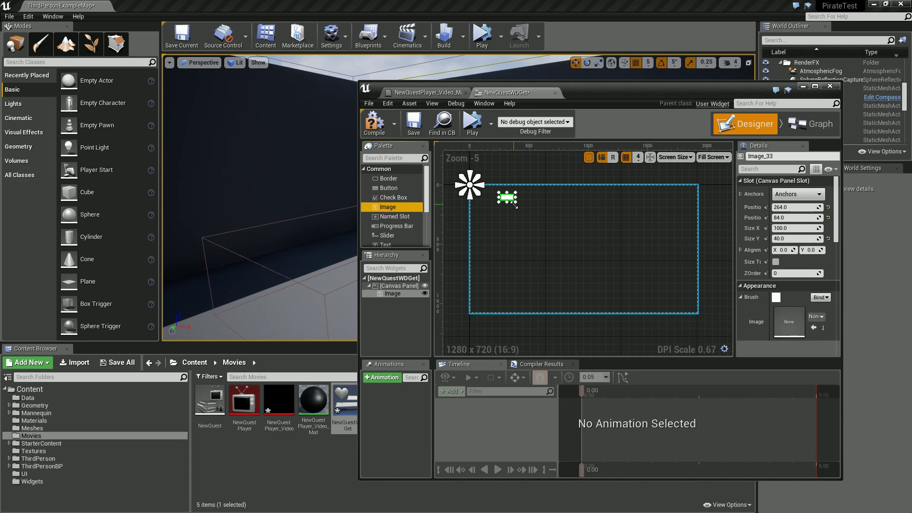
left_click_drag(517, 203, 651, 281)
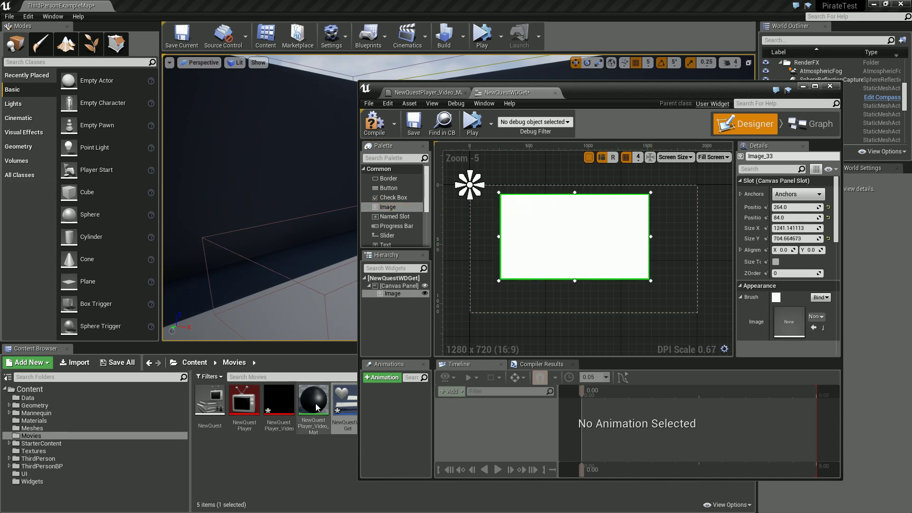
Set the Material Domain of NewQuestPlayer_Video_Mat to User Interface and save the material.
left_click_drag(588, 99, 634, 94)
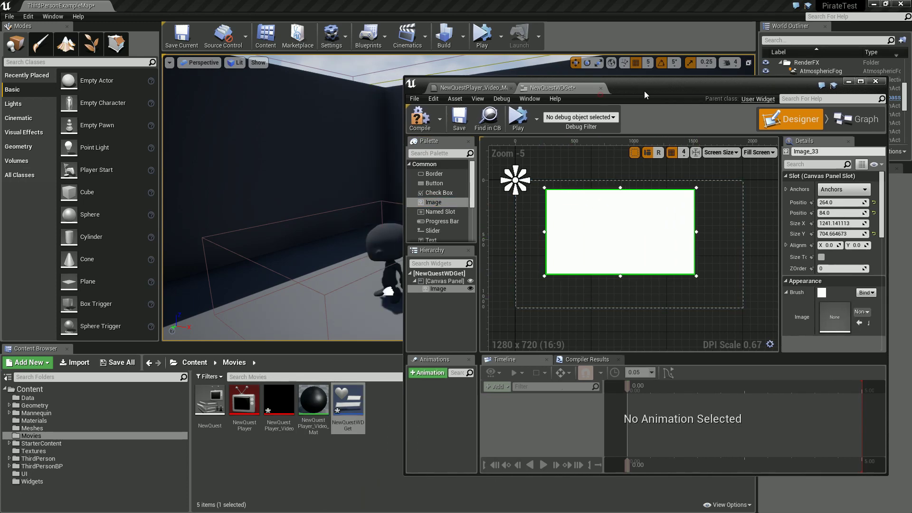
double_click(314, 401)
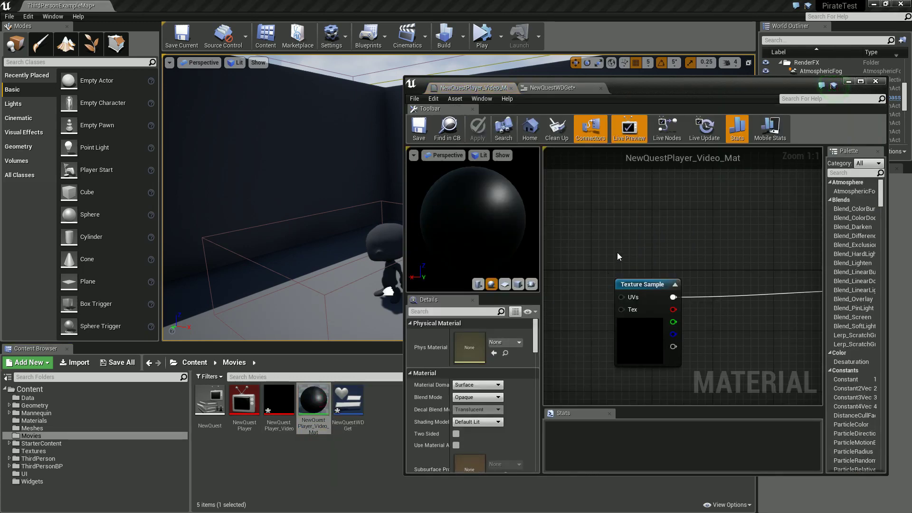
left_click(478, 385)
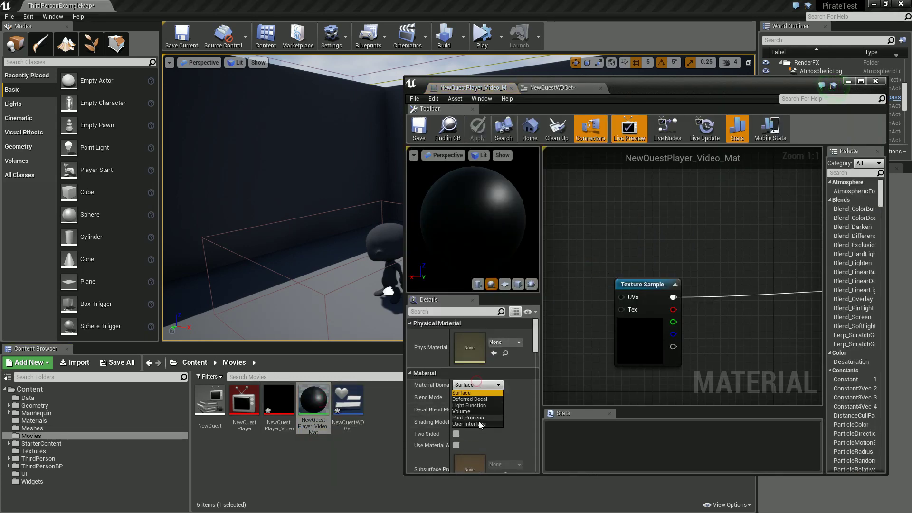
left_click(473, 423)
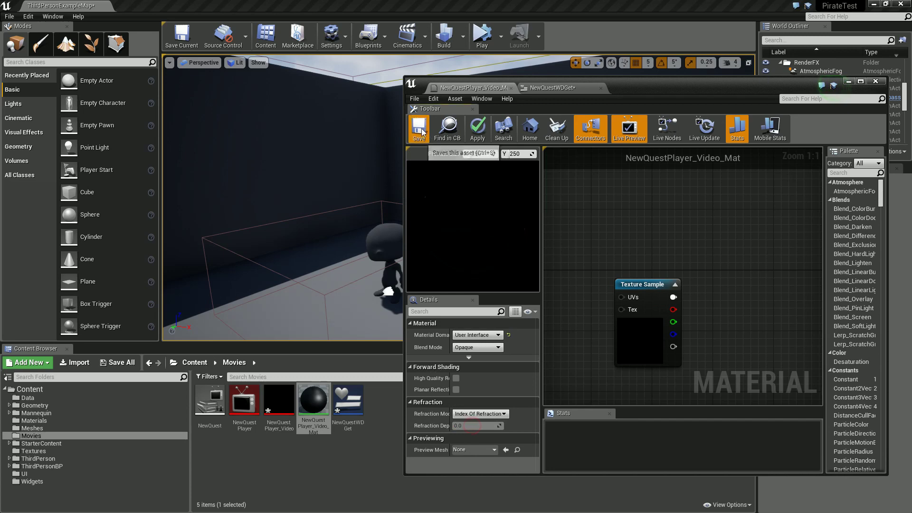
key("ctrl+s")
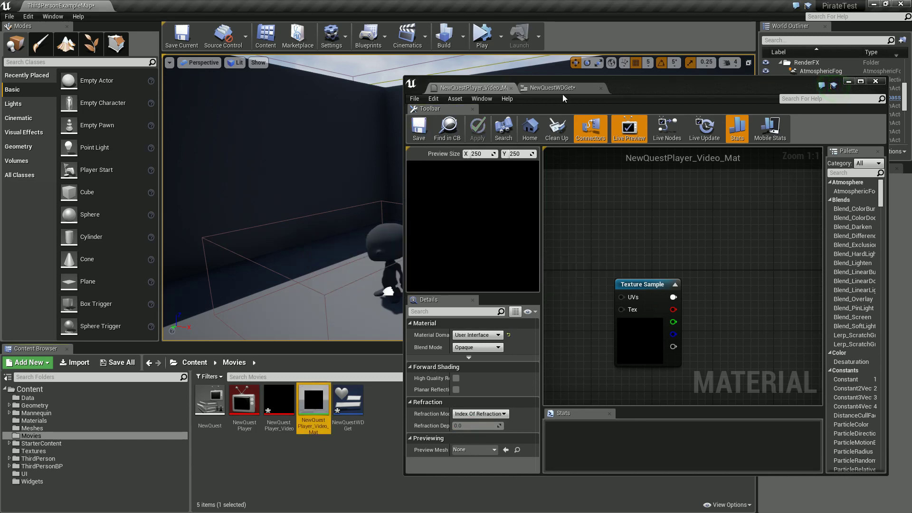
Assign the NewQuestPlayer_Video_Mat material as the brush image of the Image widget in NewQuestWDGet.
left_click(560, 89)
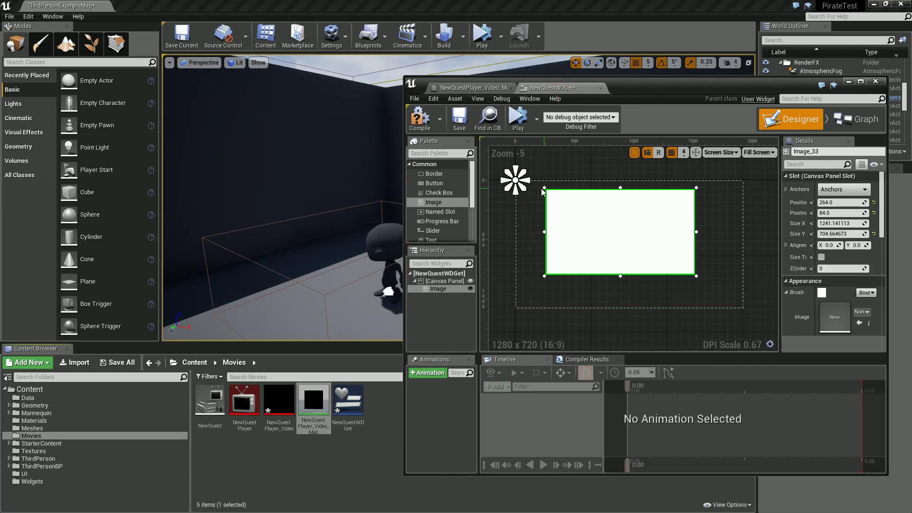
left_click(858, 121)
left_click(794, 120)
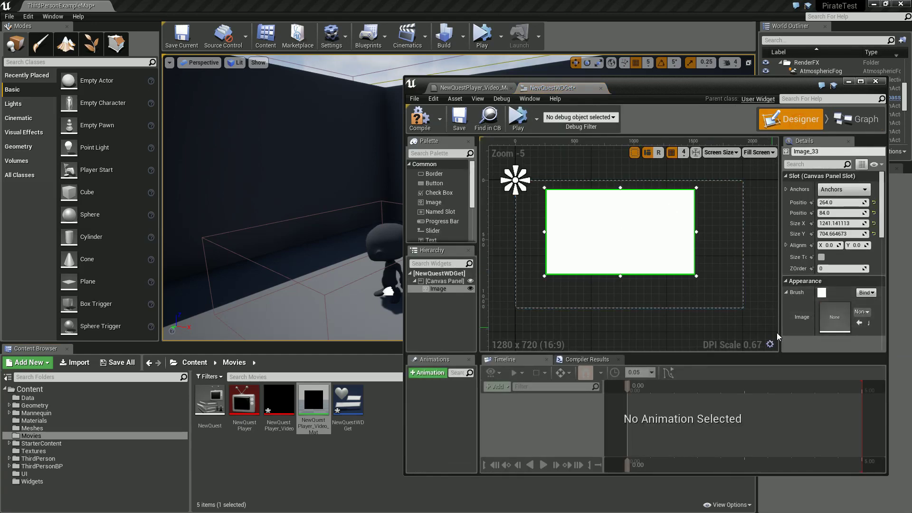
left_click_drag(297, 412, 835, 317)
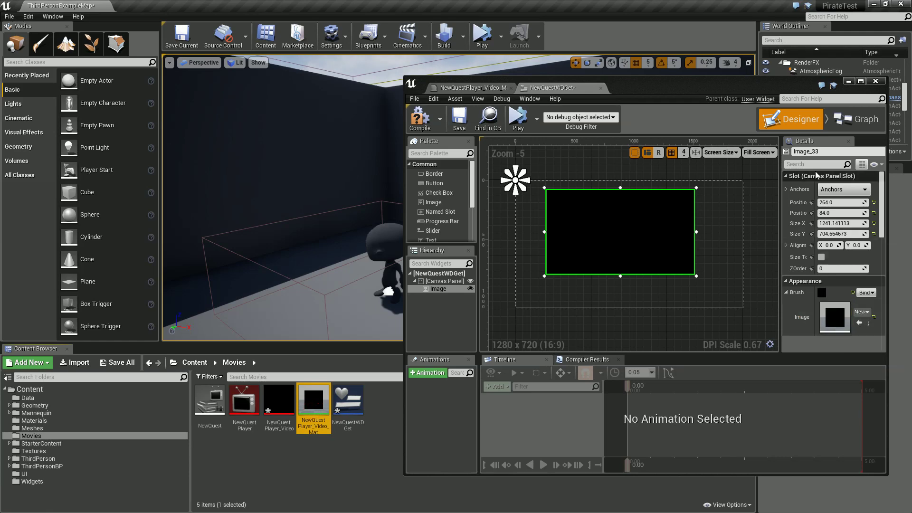
Add a variable named MediaPlayer to the NewQuestWDGet widget's event graph.
left_click(855, 123)
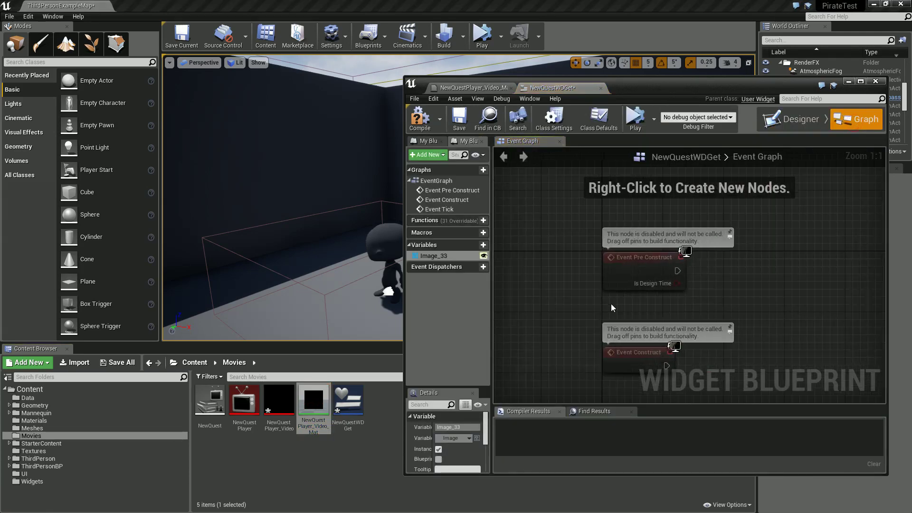
right_click_drag(612, 308, 543, 292)
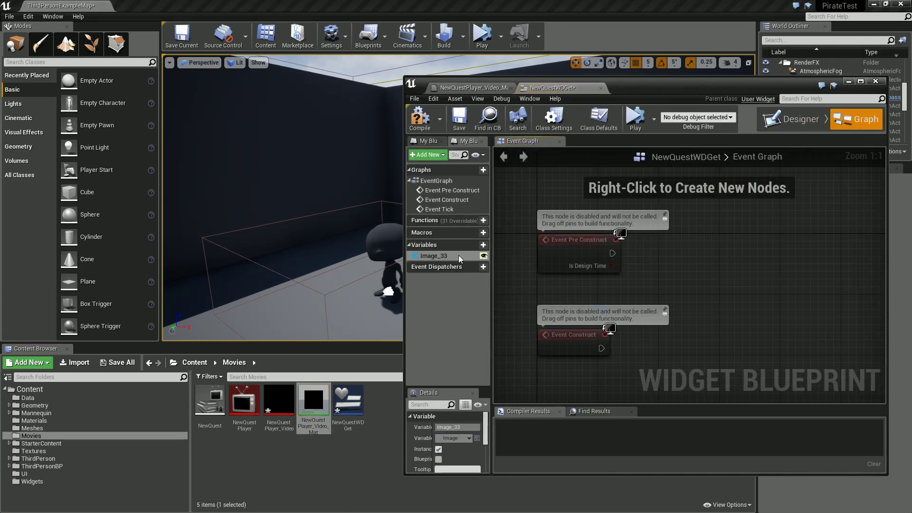
left_click(427, 155)
left_click(419, 297)
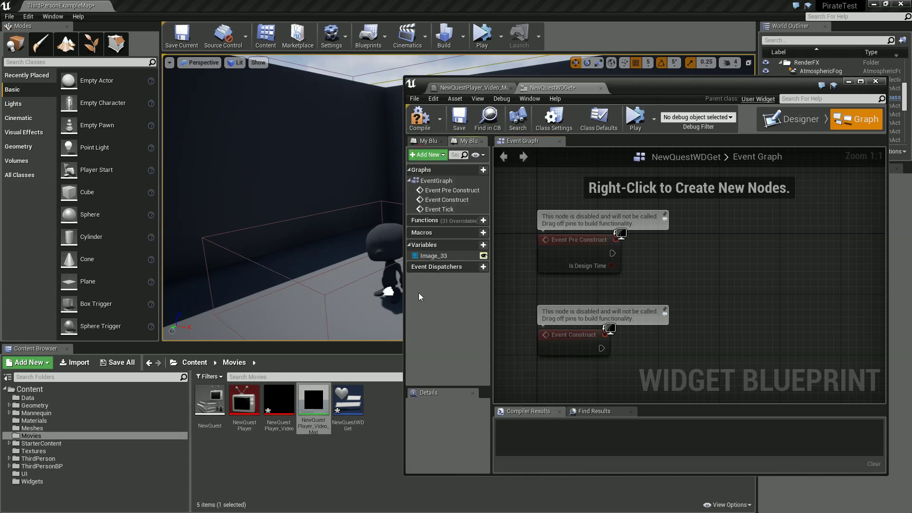
left_click(483, 245)
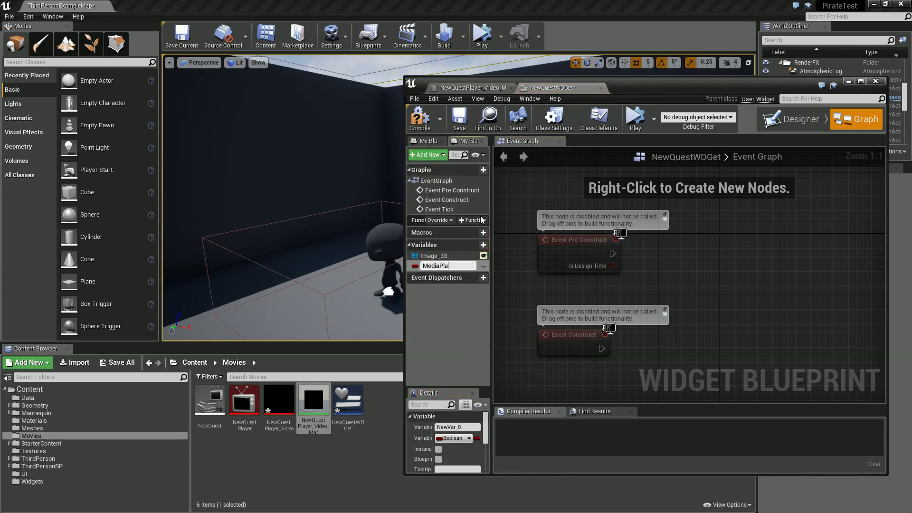
key("Return")
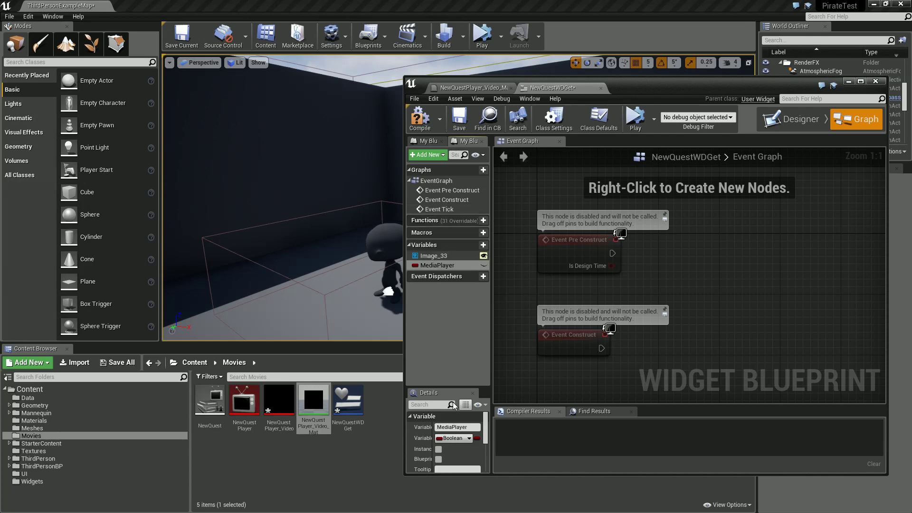
Set the MediaPlayer variable's type to a Media Player object reference.
left_click(455, 438)
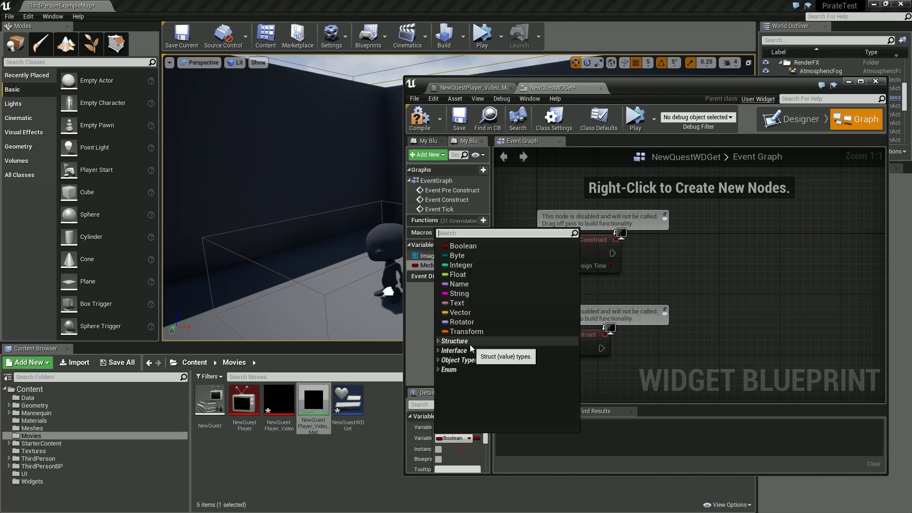
type("med")
mouse_move(471, 347)
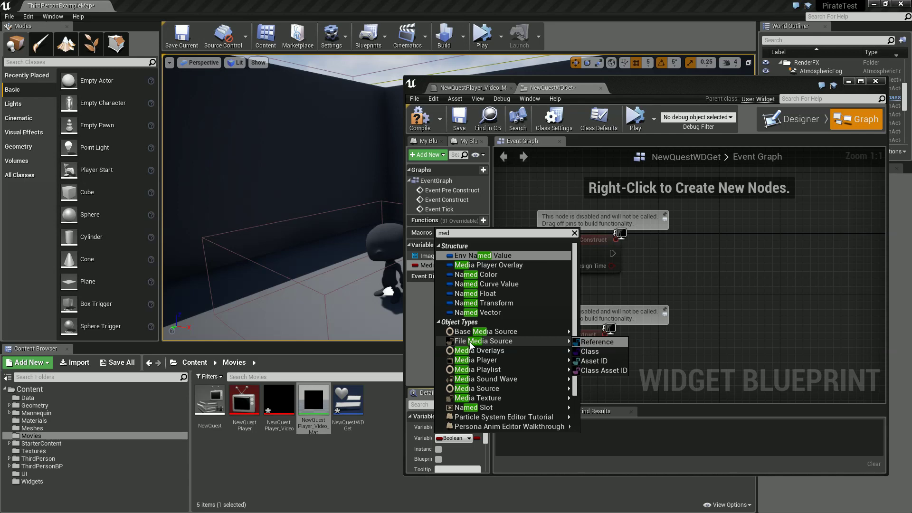
left_click(485, 361)
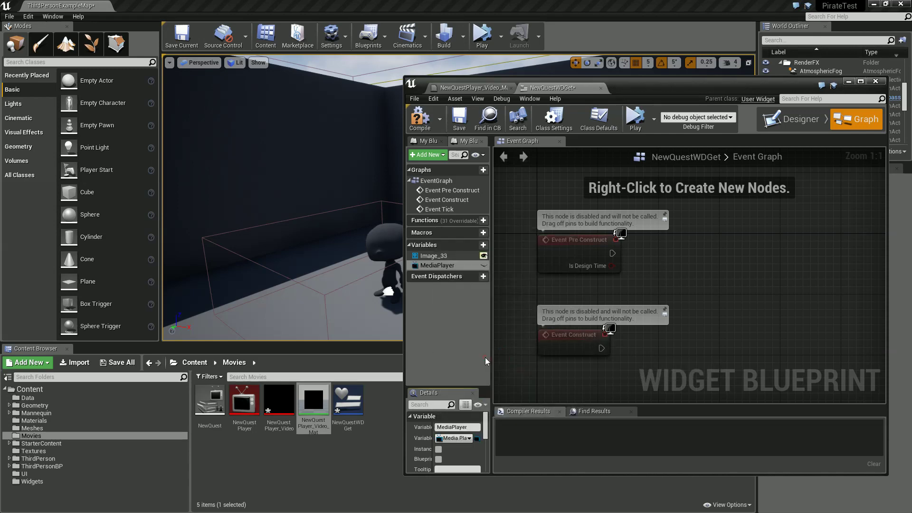
Compile the NewQuestWDGet widget and set the MediaPlayer variable's default value to NewQuestPlayer.
left_click(420, 123)
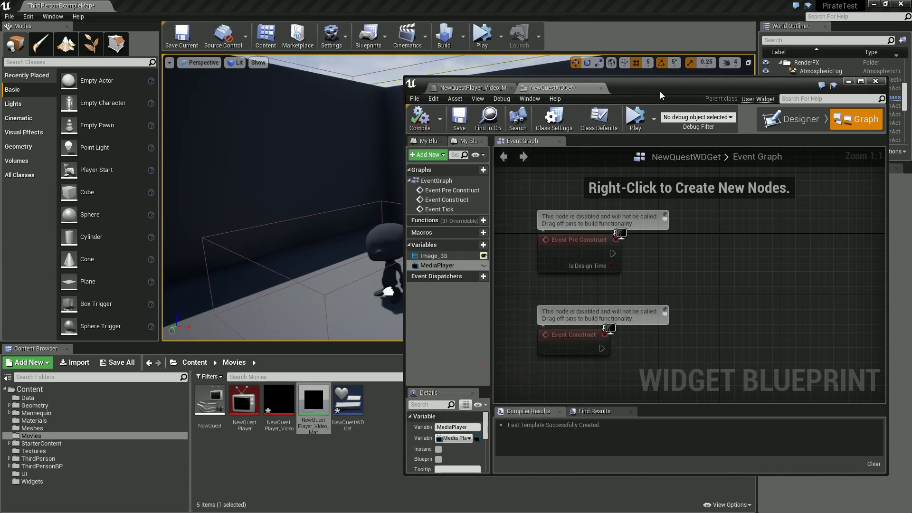
left_click_drag(661, 95, 659, 66)
scroll(437, 403, "down", 5)
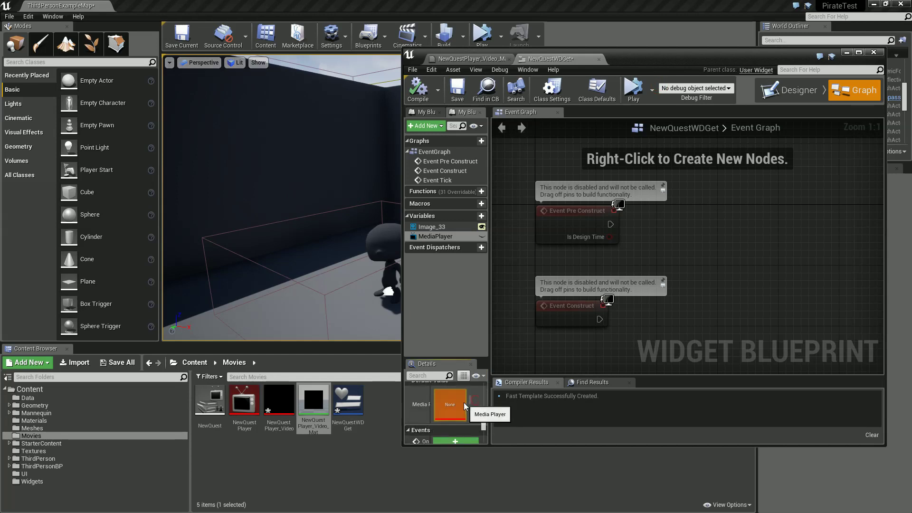
left_click_drag(301, 414, 324, 413)
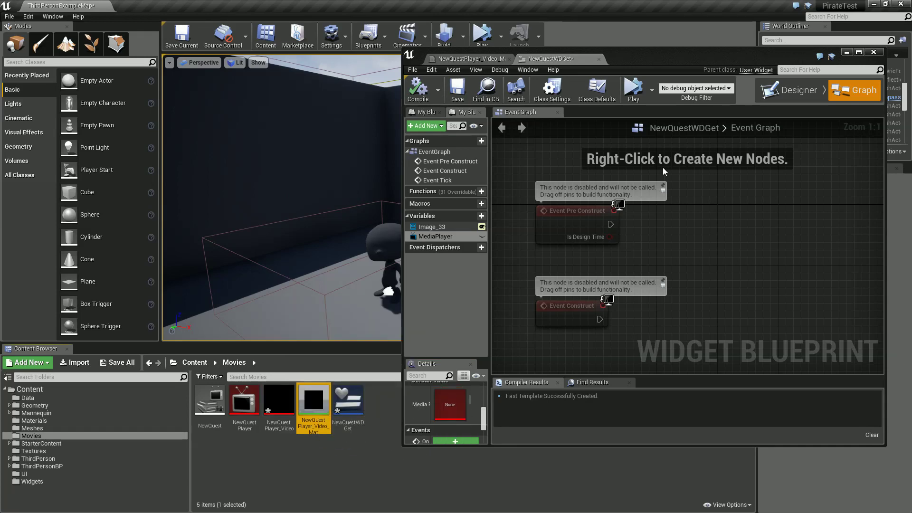
double_click(684, 58)
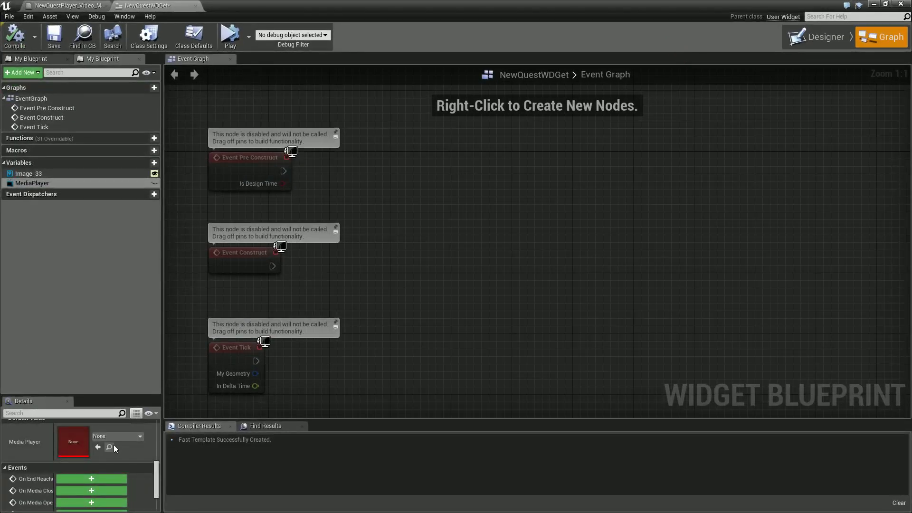
left_click(122, 435)
left_click(139, 307)
double_click(318, 8)
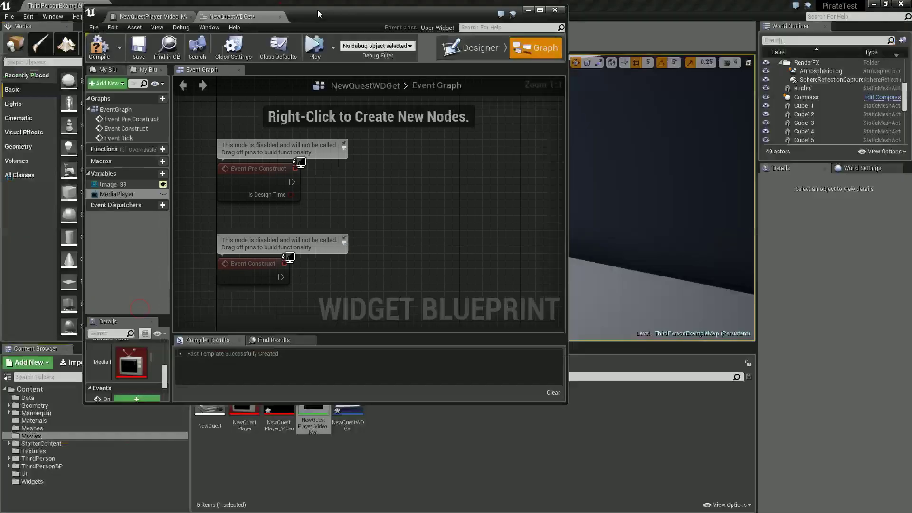
left_click_drag(318, 9, 530, 4)
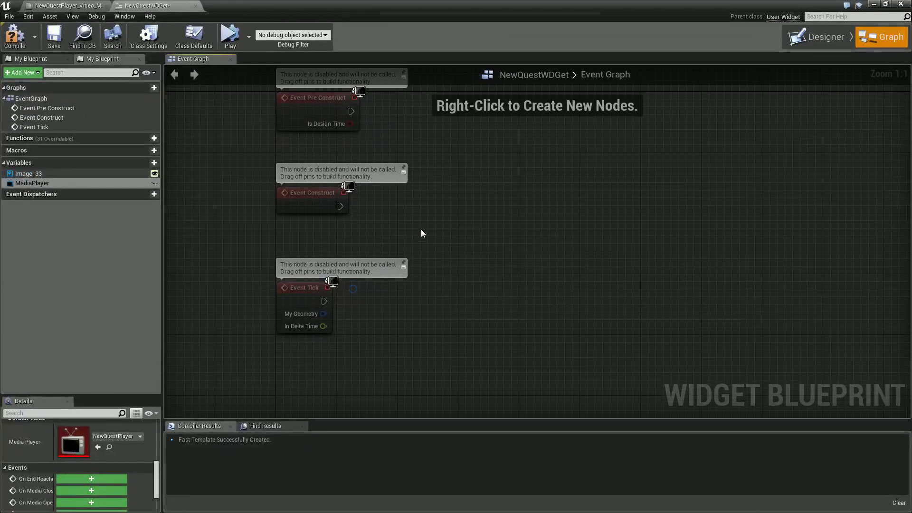
Place a getter for the MediaPlayer variable and add an Open Source node from it with NewQuest as the media source.
right_click_drag(261, 407, 276, 216)
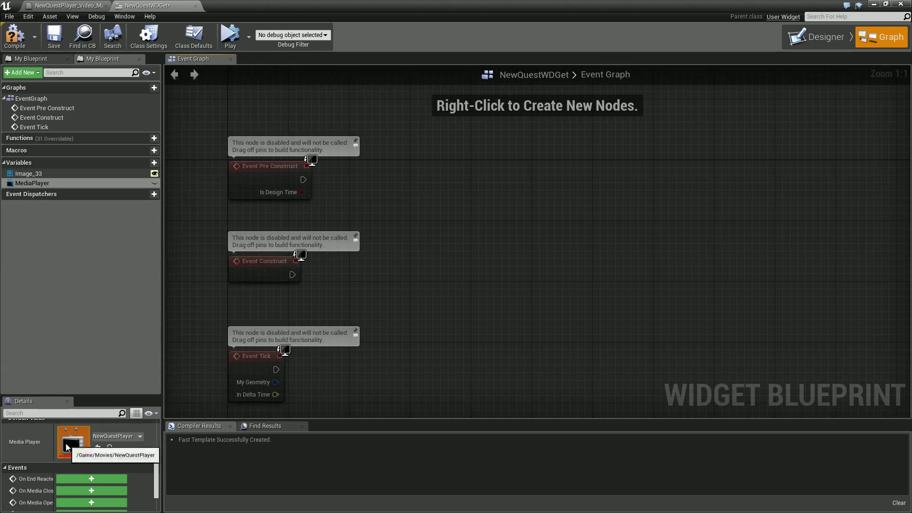
left_click_drag(29, 183, 510, 278)
left_click(401, 308)
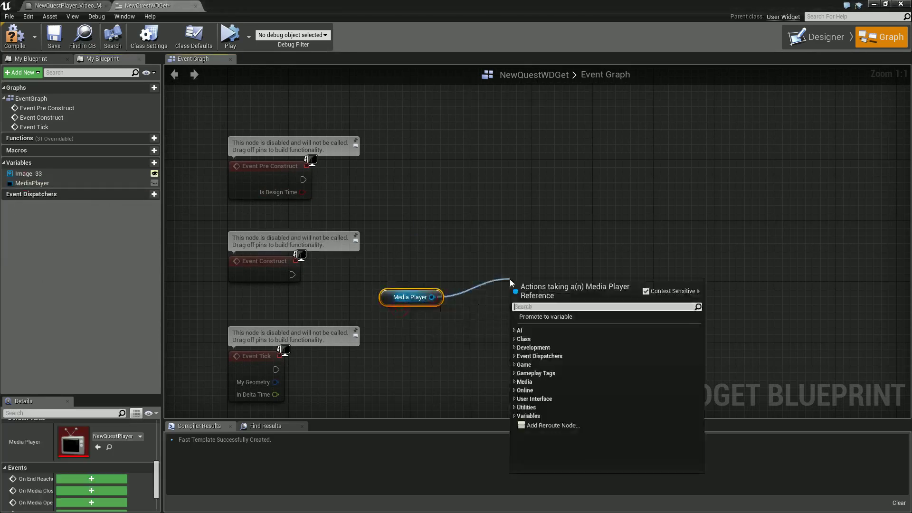
type("open sou")
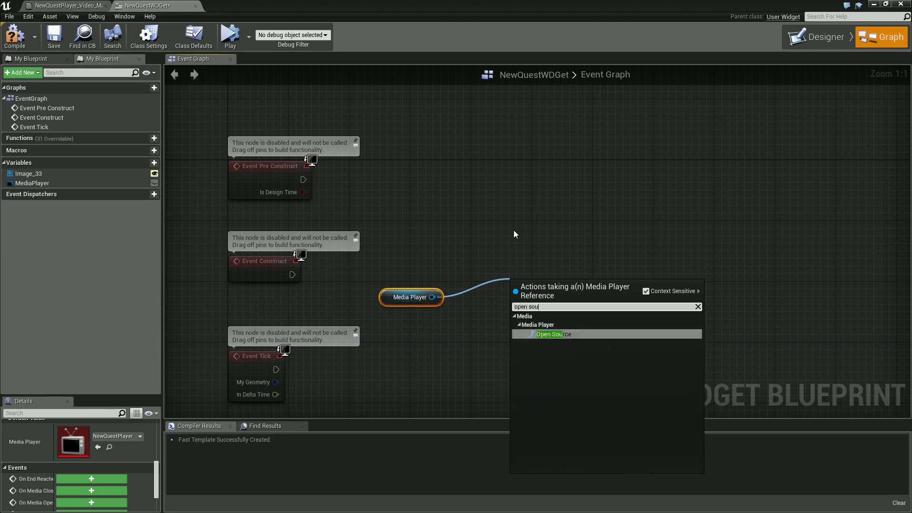
key("Return")
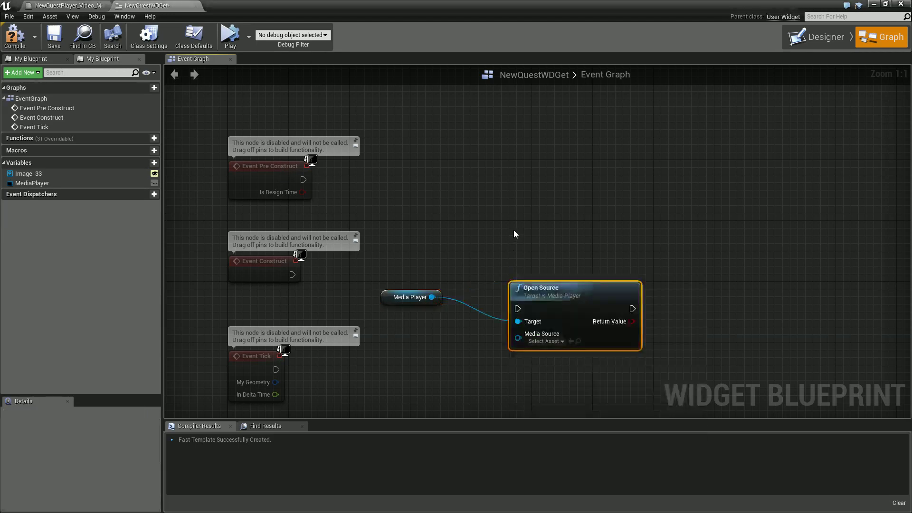
left_click(546, 342)
left_click(557, 378)
Connect Event Construct to the Open Source node's execution input, and compile and save the widget.
left_click_drag(547, 288, 554, 234)
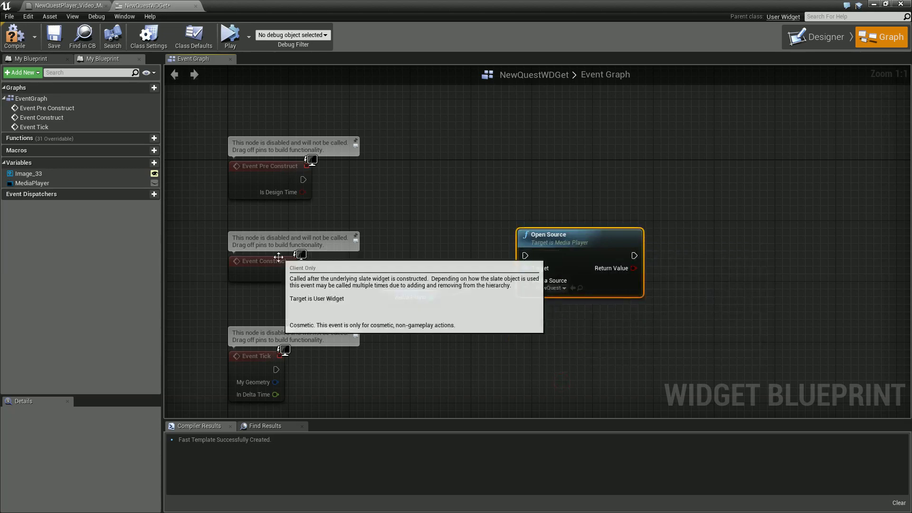
left_click_drag(291, 275, 528, 259)
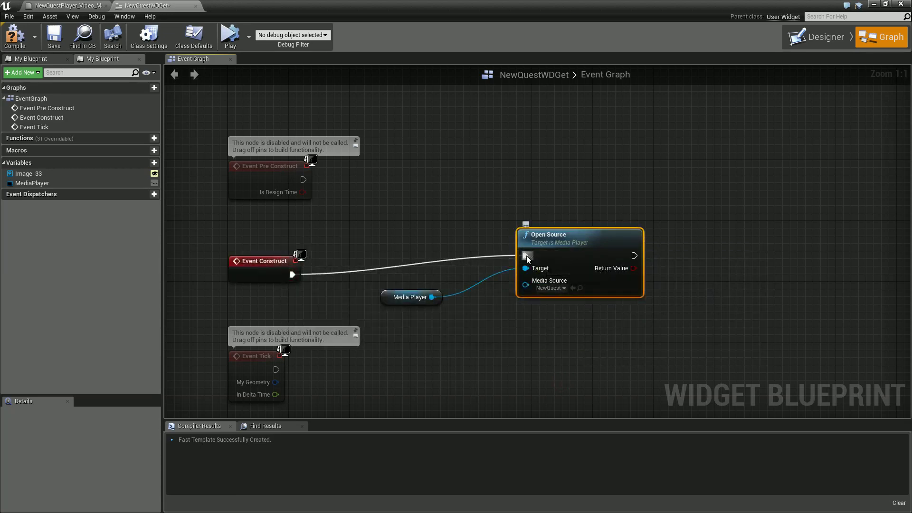
left_click(10, 38)
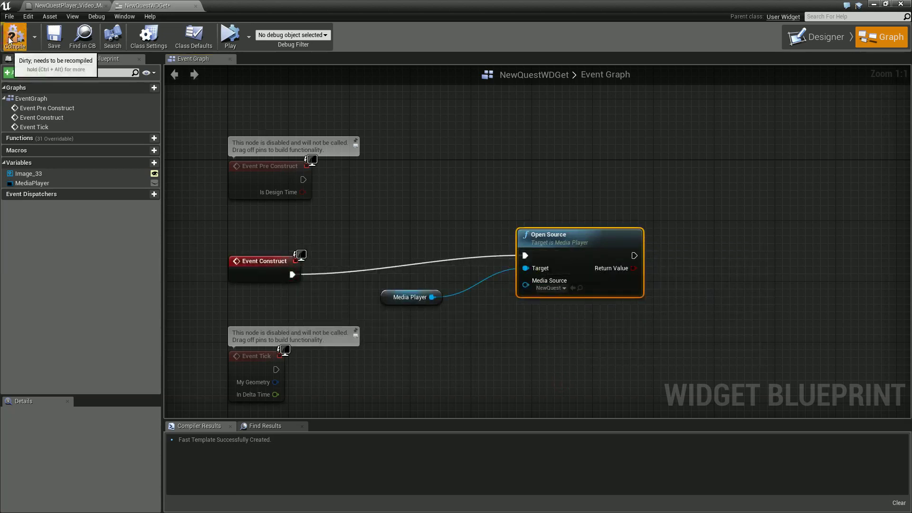
left_click(54, 39)
Open the level blueprint and delete the old Construct, Add to Viewport, Mediaplayer, Play and Open File nodes beside Event BeginPlay.
double_click(286, 5)
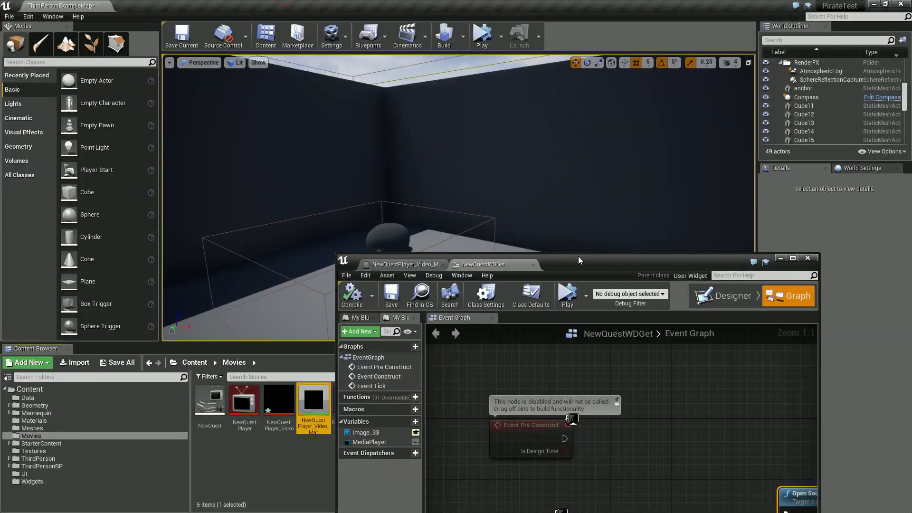
left_click(369, 37)
left_click(395, 112)
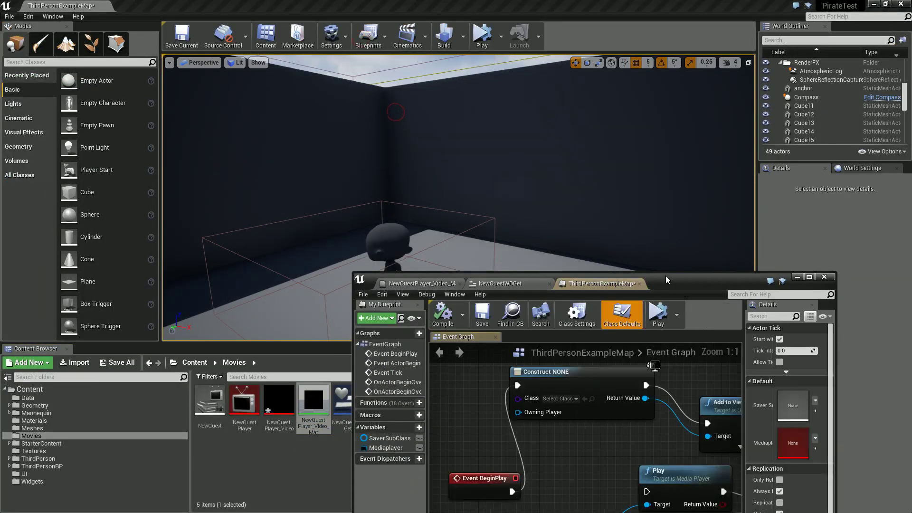
double_click(672, 284)
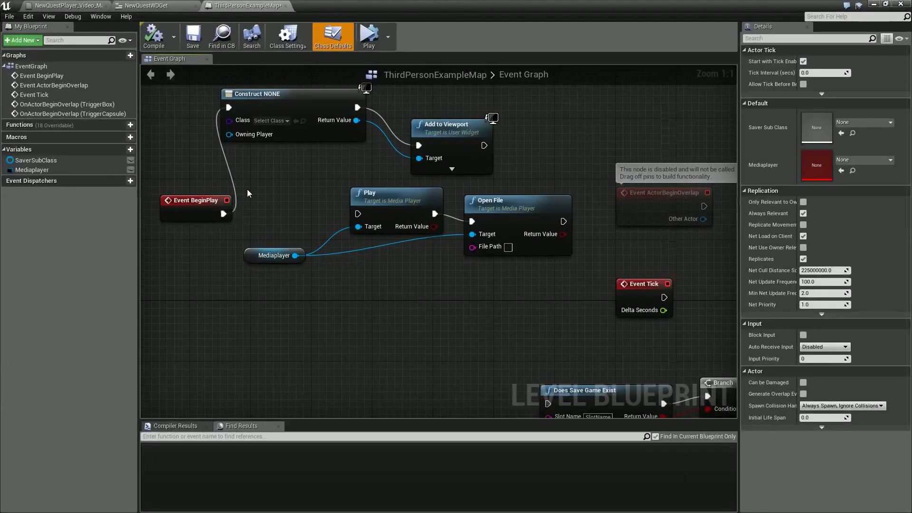
right_click_drag(247, 190, 359, 287)
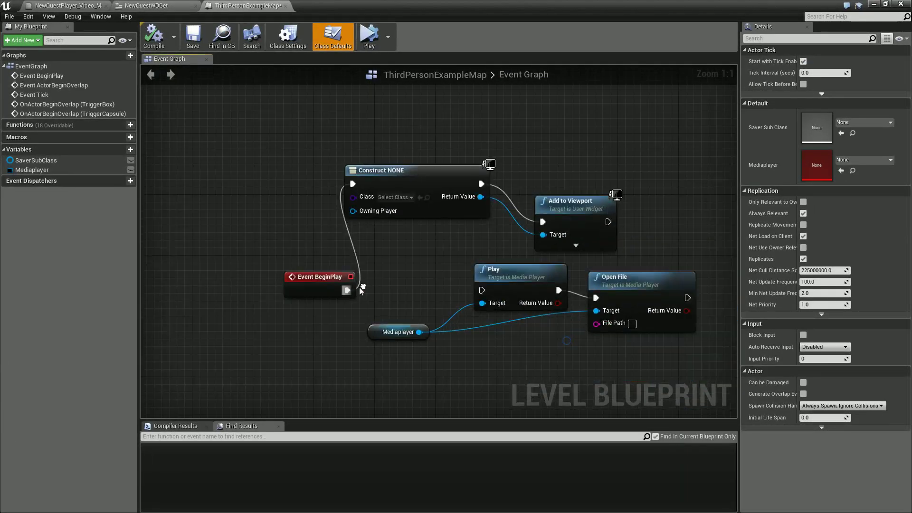
left_click_drag(373, 352, 628, 170)
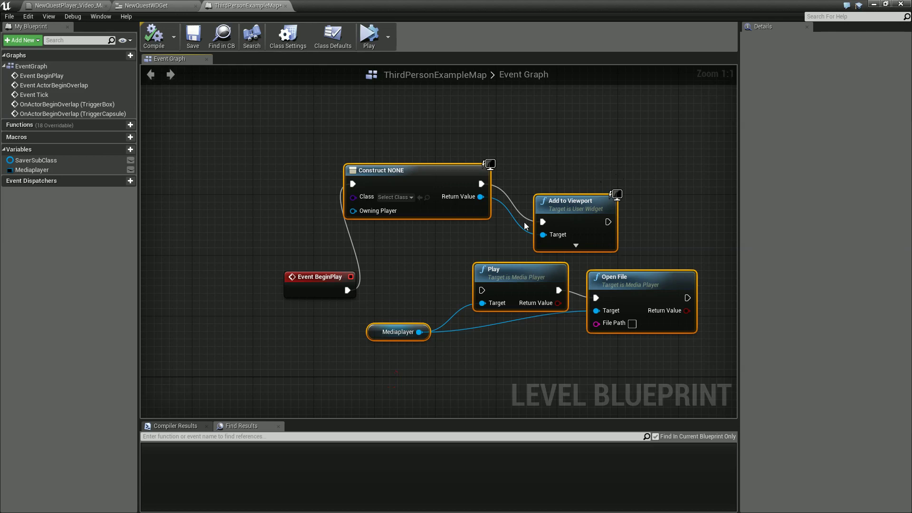
key("Delete")
Add a Create Widget node driven by Event BeginPlay and set its class to NewQuestWDGet.
left_click_drag(347, 290, 441, 207)
type("widge")
key("Return")
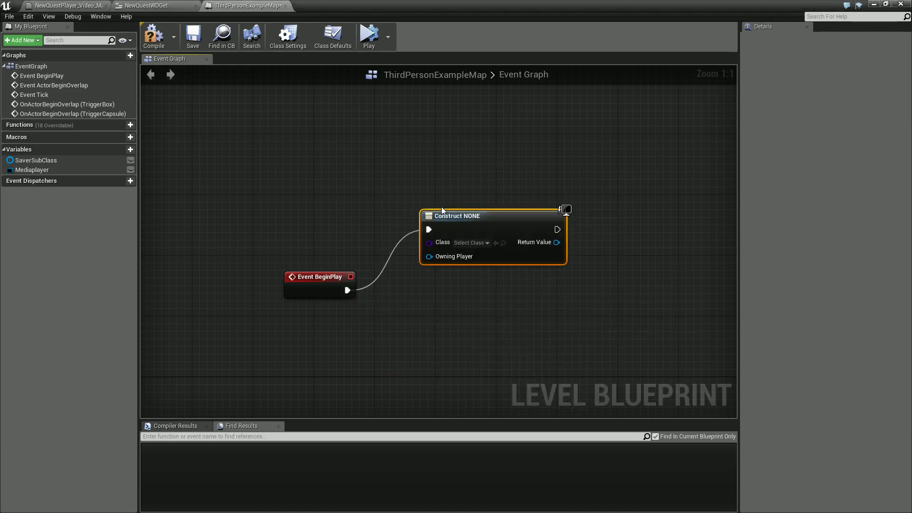
left_click(471, 245)
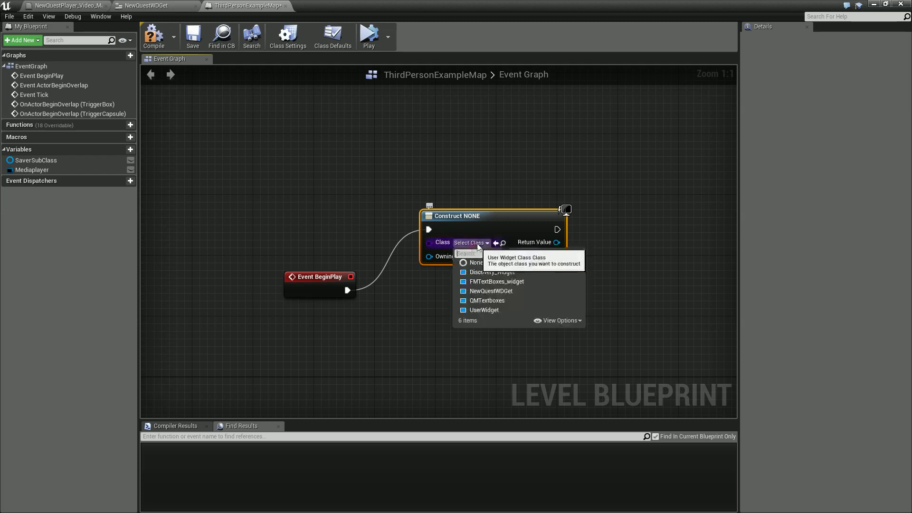
left_click(491, 291)
Add an Add to Viewport node from the created widget's return value and compile the level blueprint.
right_click_drag(505, 301, 394, 321)
left_click_drag(437, 265, 515, 188)
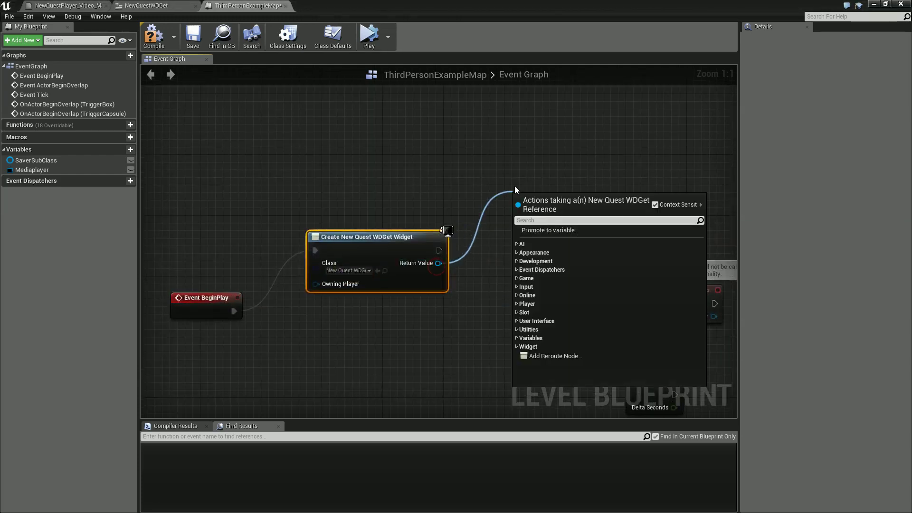
type("add")
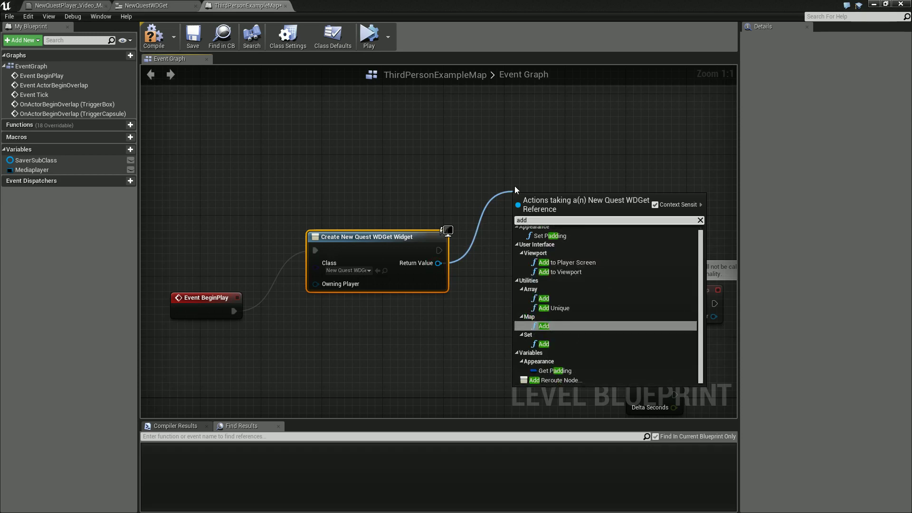
type(" to")
key("Down")
key("Return")
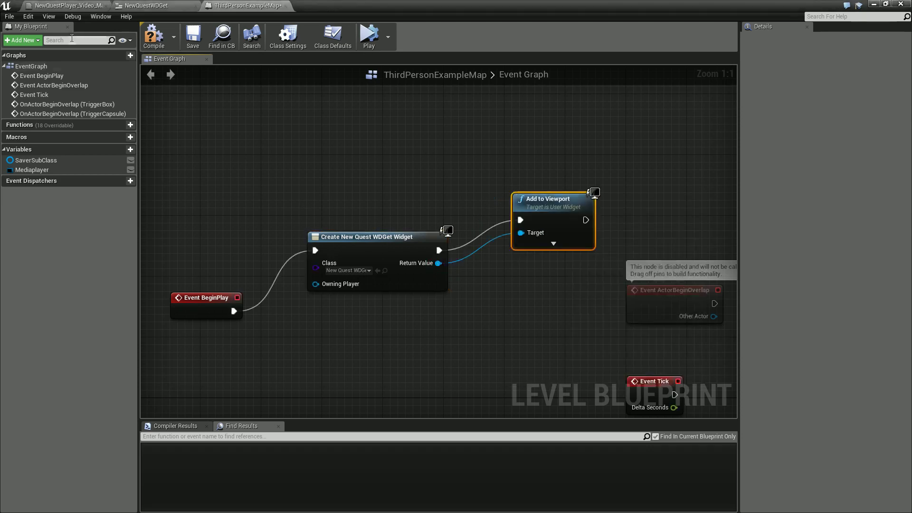
left_click(154, 36)
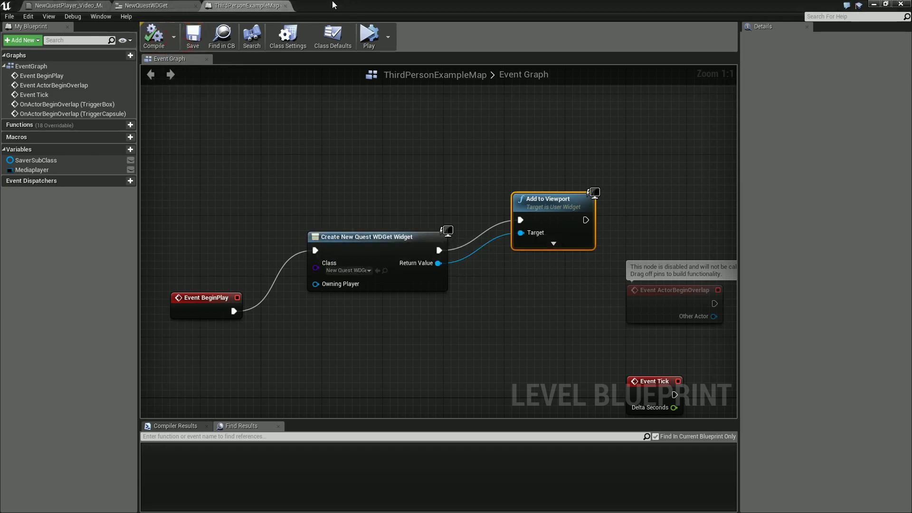
Simulate the level to check the video widget on screen, and stop the simulation.
key("alt+Tab")
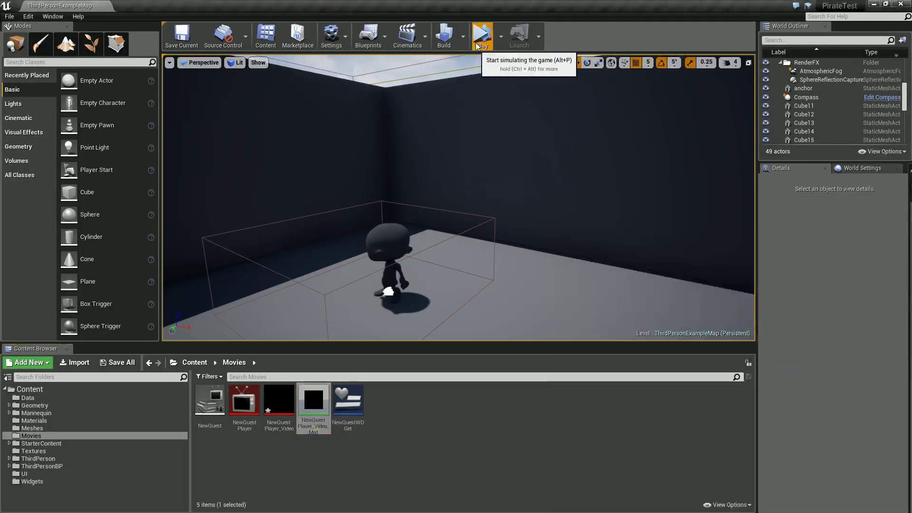
left_click(478, 46)
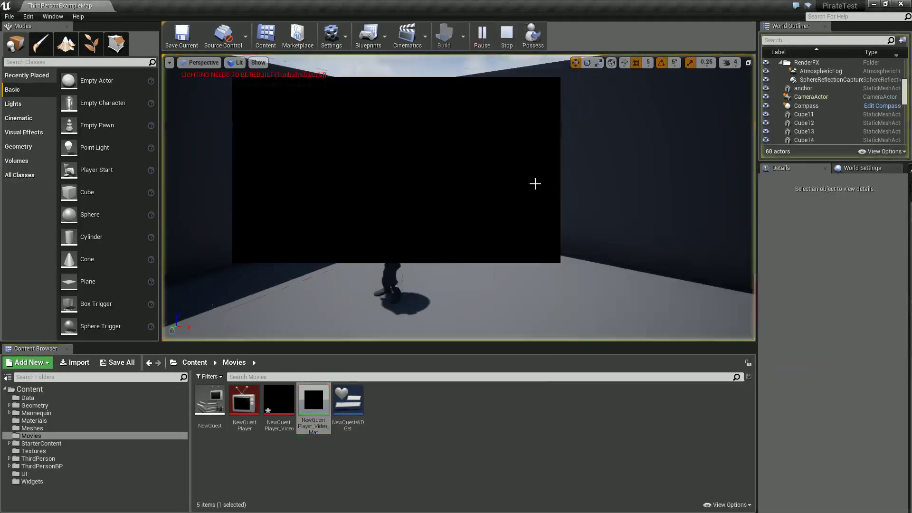
left_click(508, 35)
scroll(452, 179, "up", 5)
left_click_drag(478, 171, 443, 167)
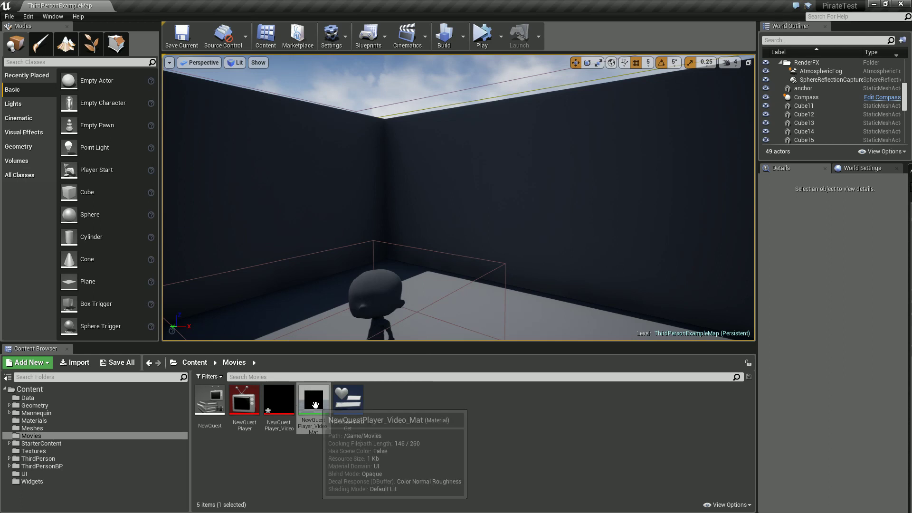
Open the NewQuestPlayer_Video media texture and save all modified assets.
left_click(315, 425)
left_click(283, 406)
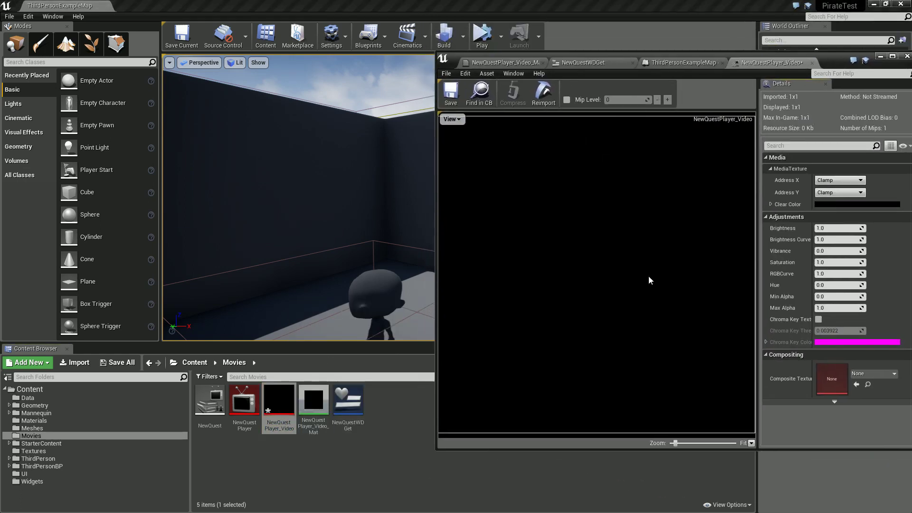
left_click(245, 401)
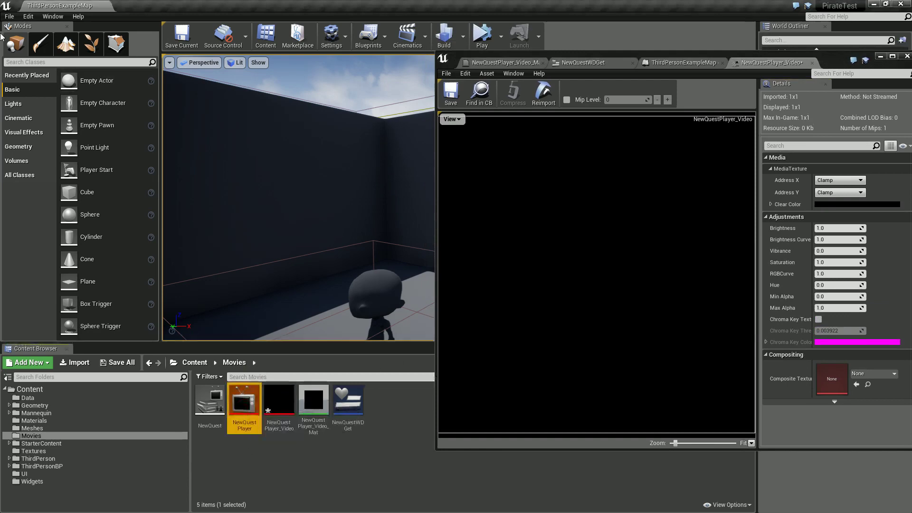
left_click(9, 16)
left_click(29, 98)
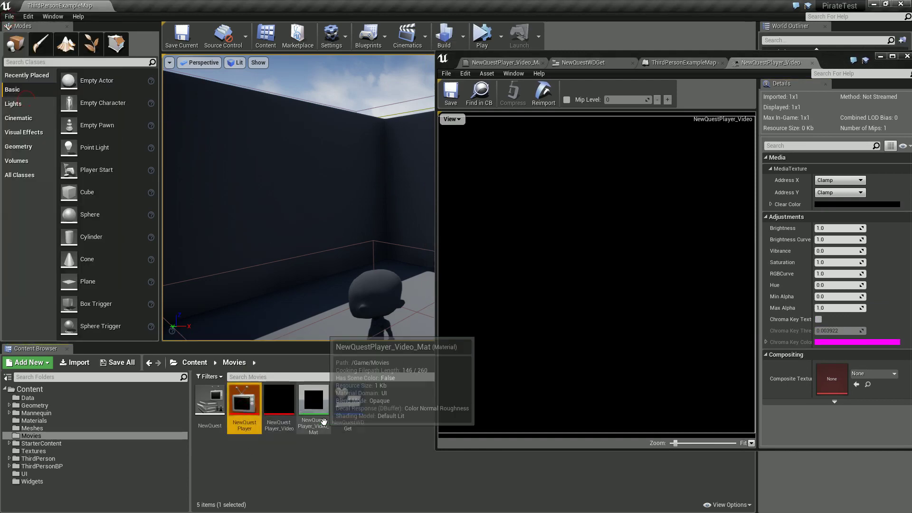
Open the NewQuestPlayer media player, play the NewQuest source in its preview and pause it to check the video.
left_click_drag(831, 60, 704, 70)
double_click(240, 408)
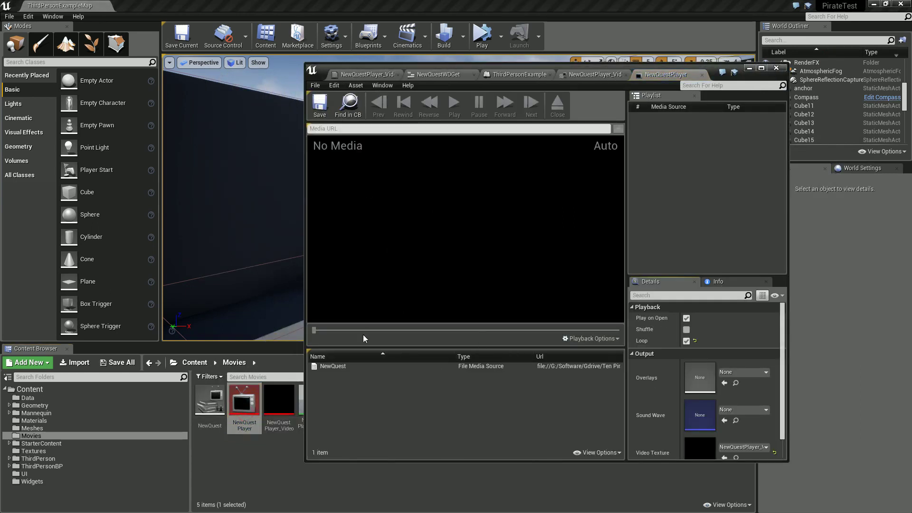
double_click(339, 366)
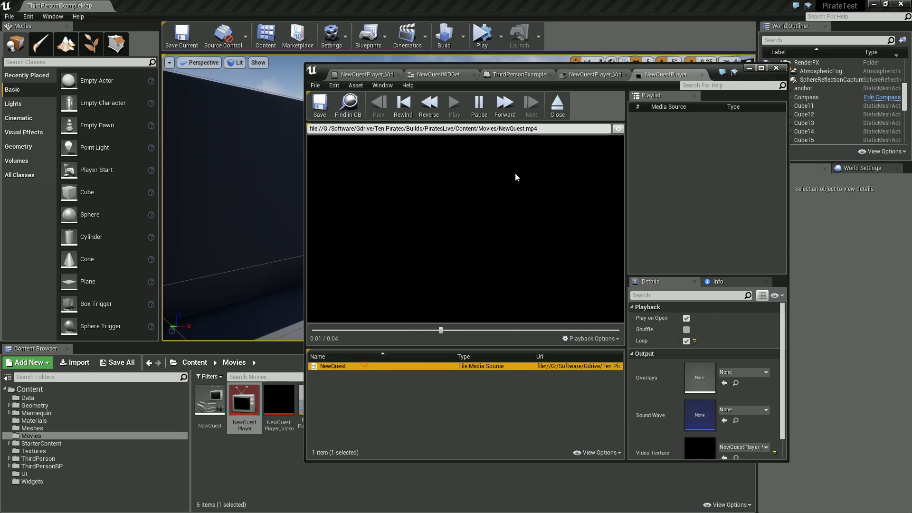
left_click(479, 106)
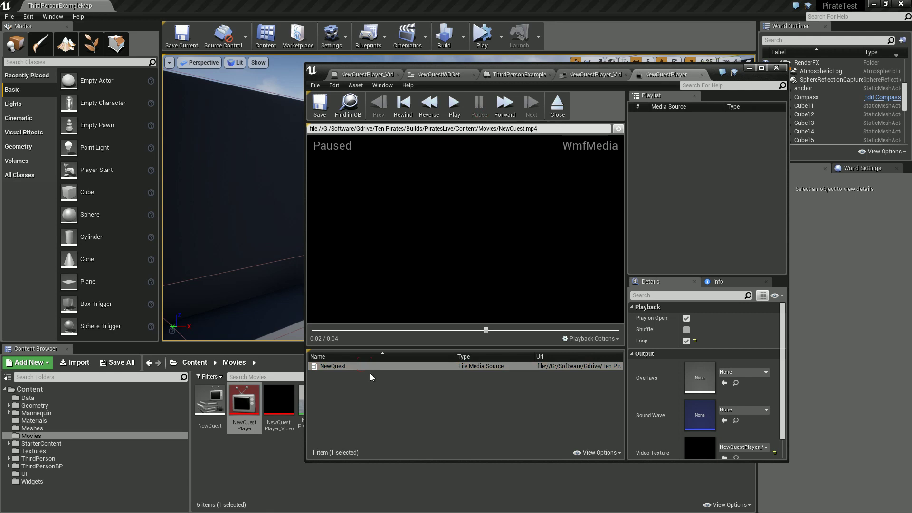
double_click(423, 368)
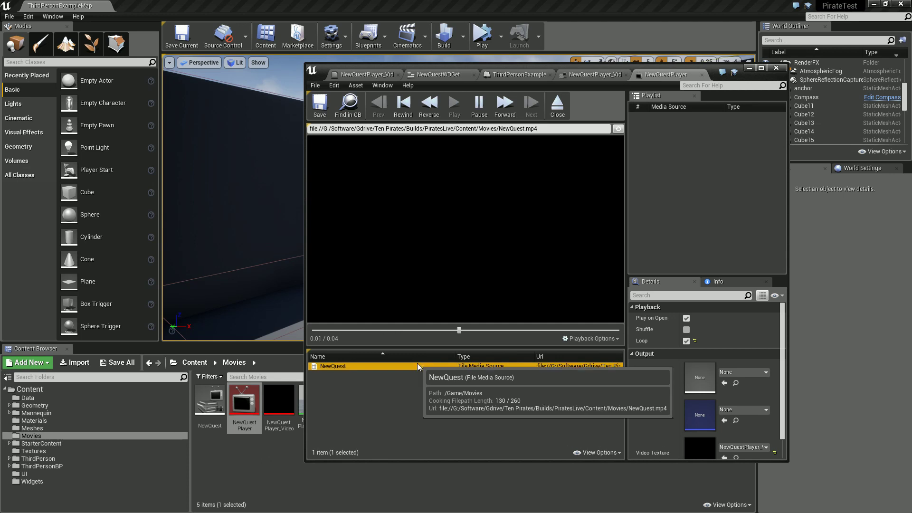
left_click(478, 102)
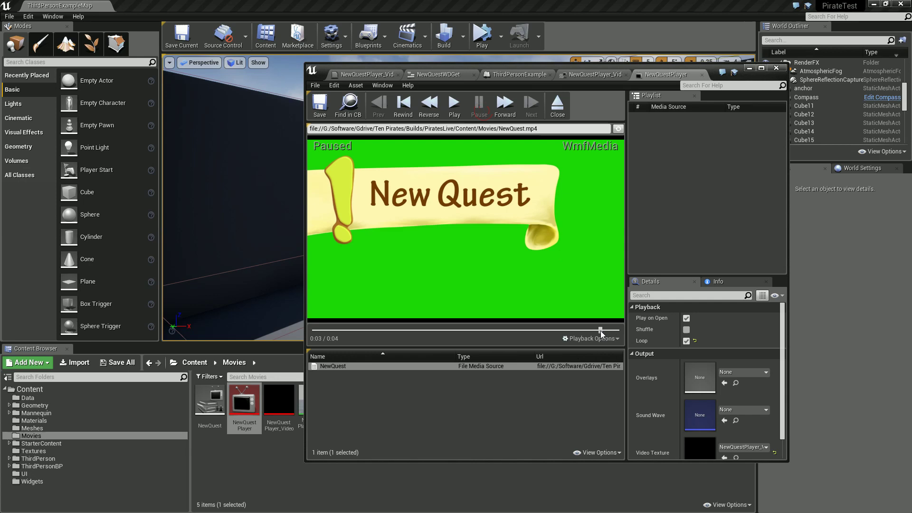
Scrub the paused video back near its start and check the frame in the NewQuestPlayer_Video media texture and the media player.
left_click_drag(601, 331, 377, 334)
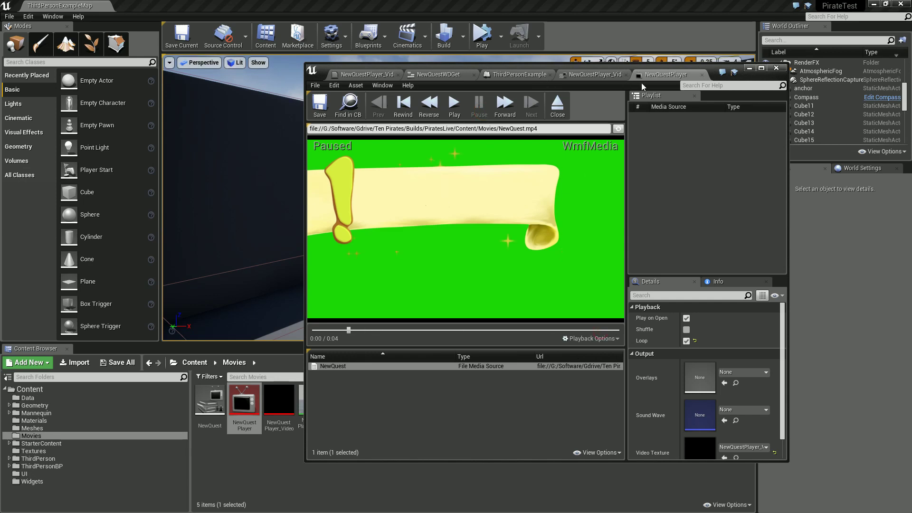
left_click_drag(716, 79, 804, 162)
left_click(283, 407)
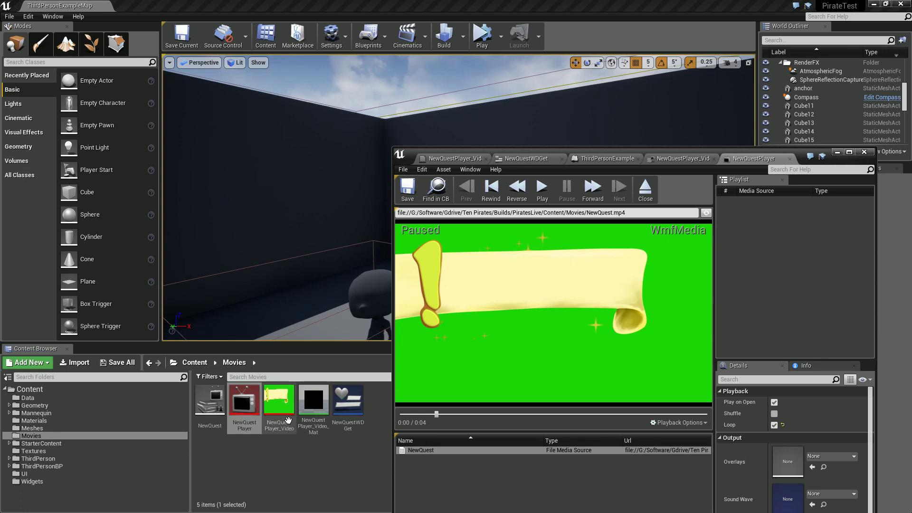
double_click(282, 408)
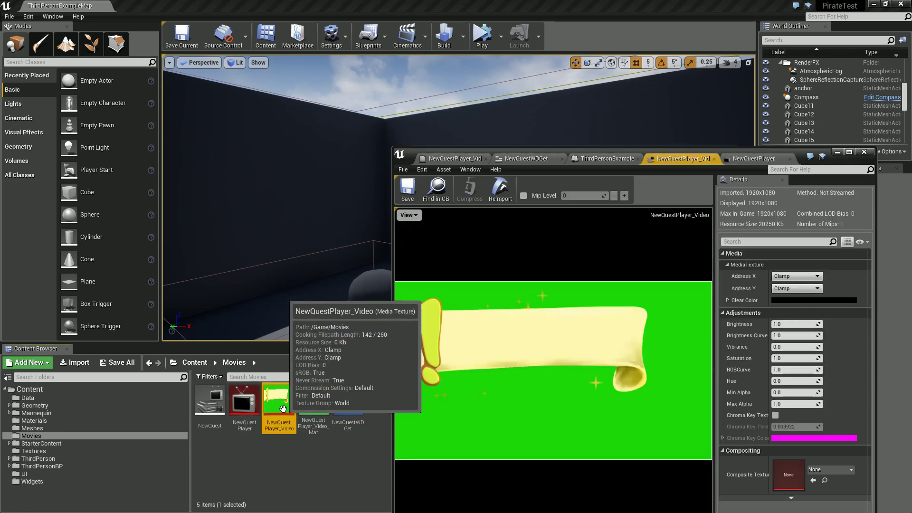
left_click(753, 158)
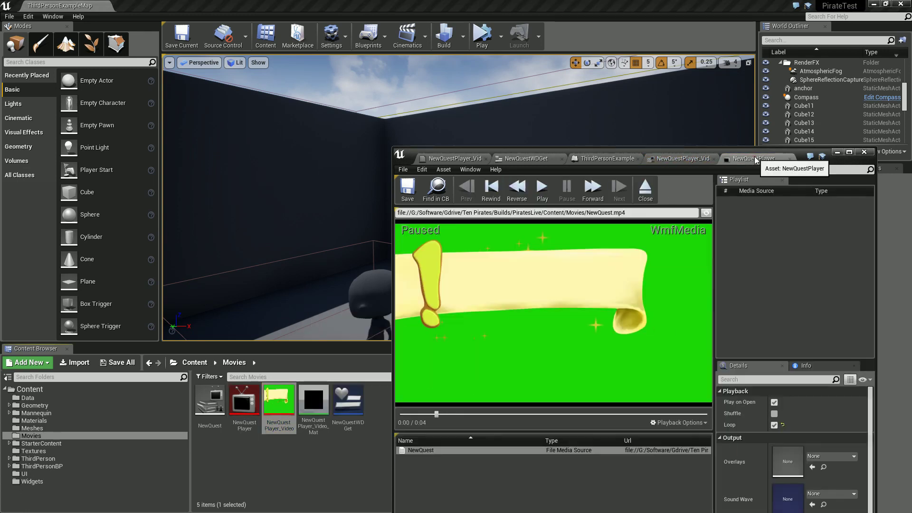
Connect the Texture Sample's colour output to Final Color in NewQuestPlayer_Video_Mat, move the node closer, and save the material and all assets.
left_click(480, 161)
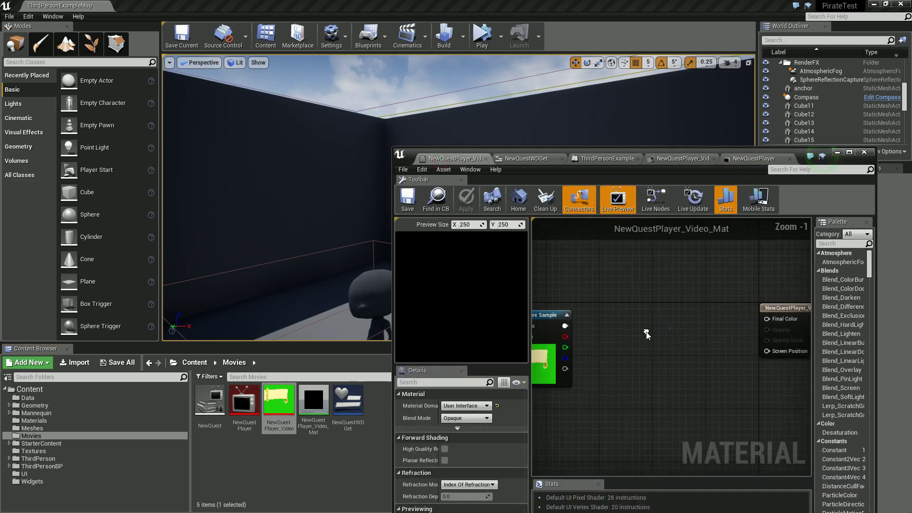
left_click_drag(547, 327, 759, 322)
left_click_drag(538, 317, 591, 317)
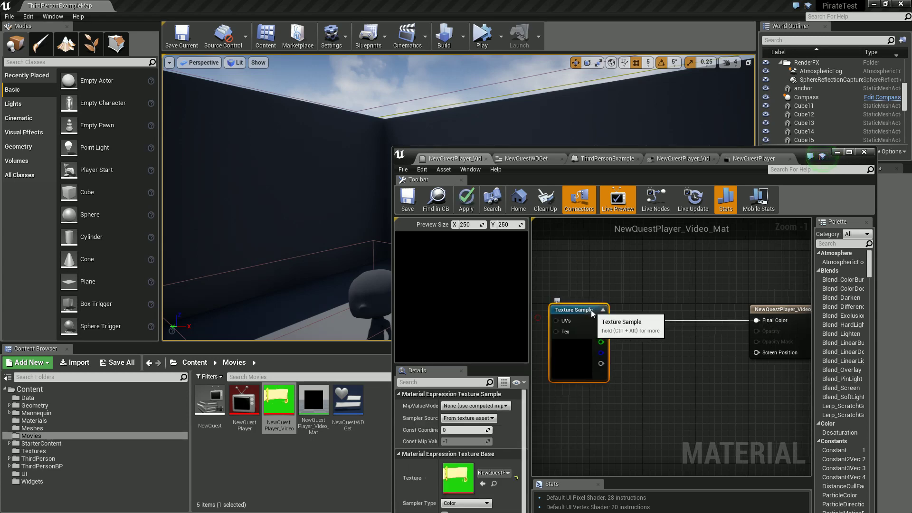
left_click(411, 211)
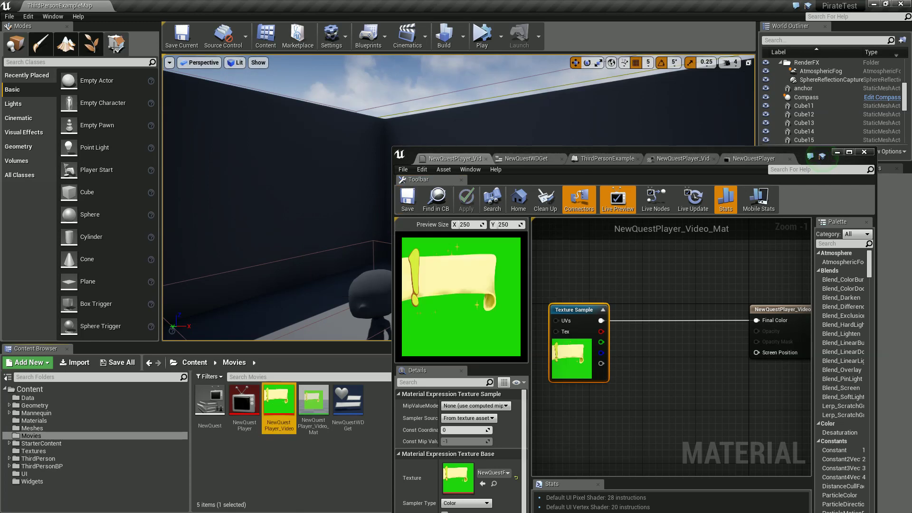
left_click(9, 18)
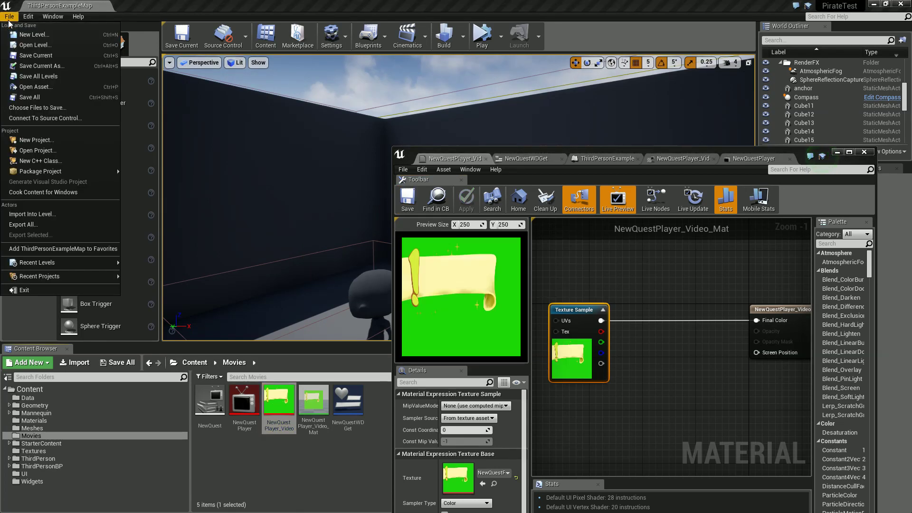
left_click(32, 97)
Simulate the level twice to check the video widget on screen, stopping the simulation each time.
left_click(838, 152)
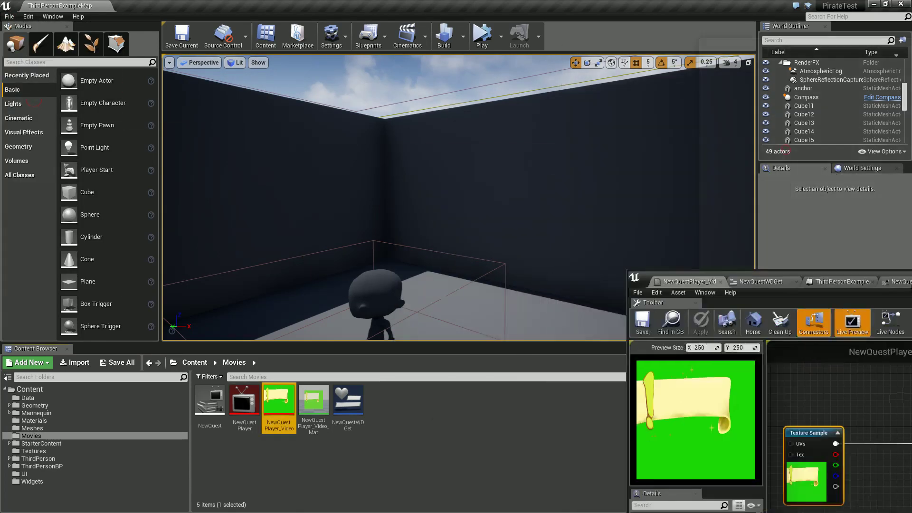
left_click(483, 47)
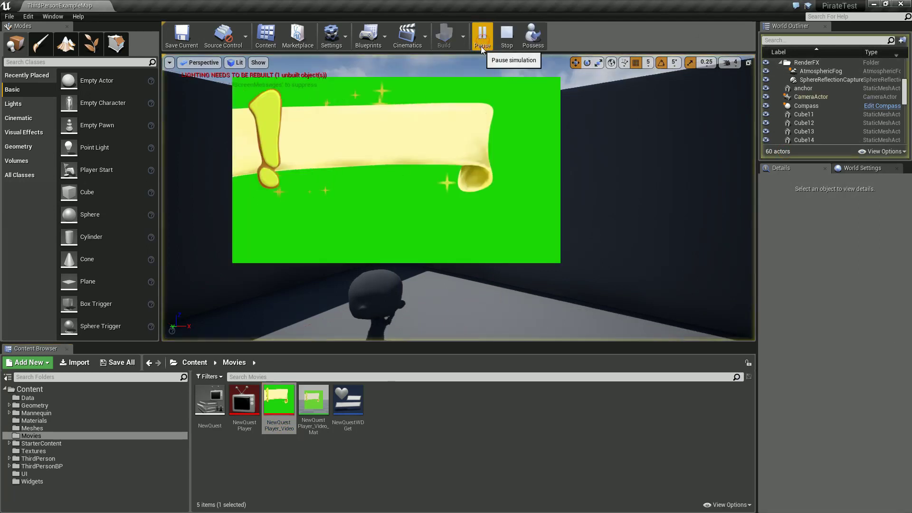
left_click(506, 38)
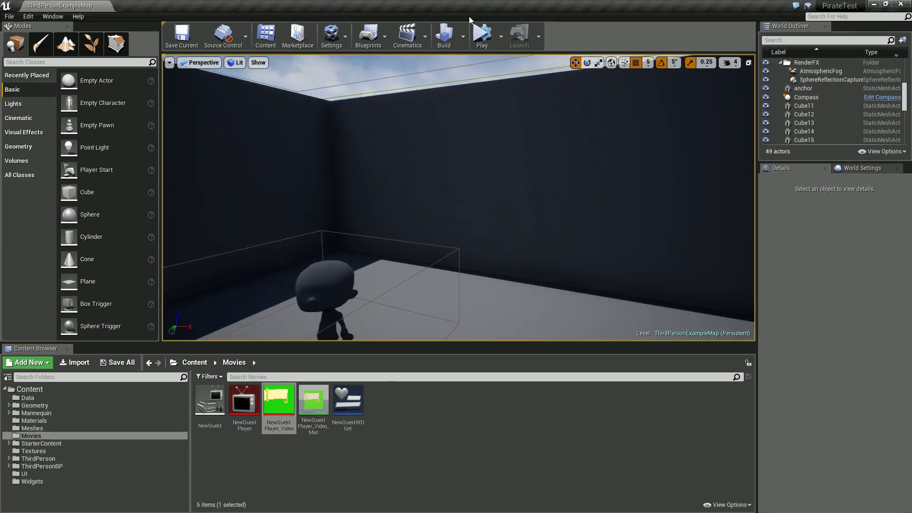
left_click(481, 35)
left_click(508, 41)
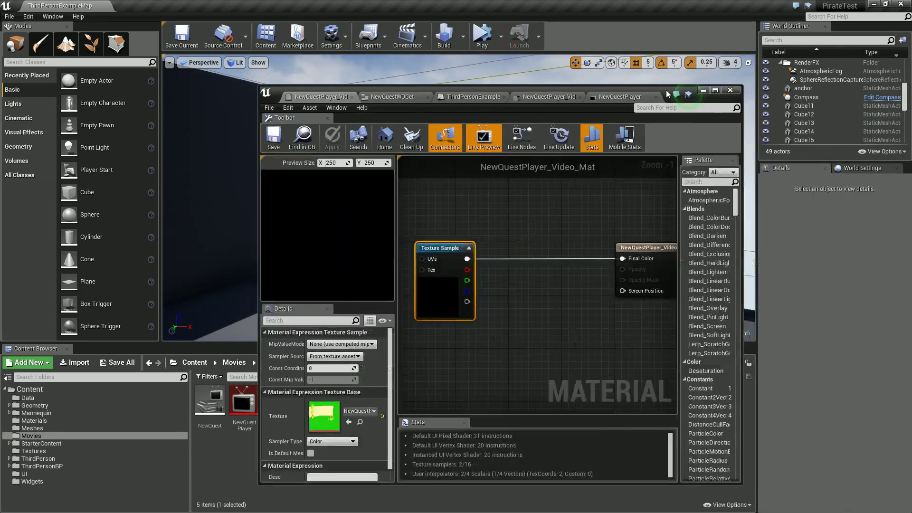
Try to connect the Texture Sample's alpha output to the material's Opacity Mask in the maximized material editor, and remove the connection.
left_click_drag(666, 90, 734, 86)
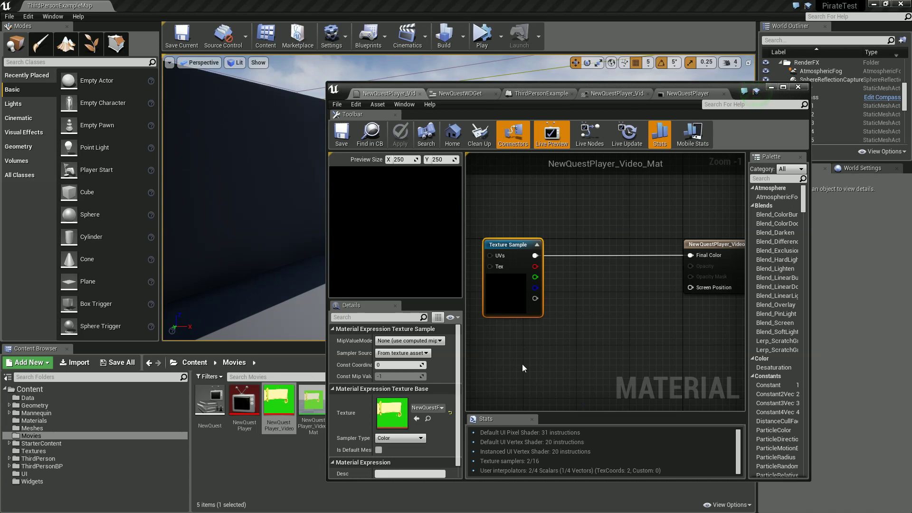
right_click_drag(522, 364, 521, 383)
left_click(784, 87)
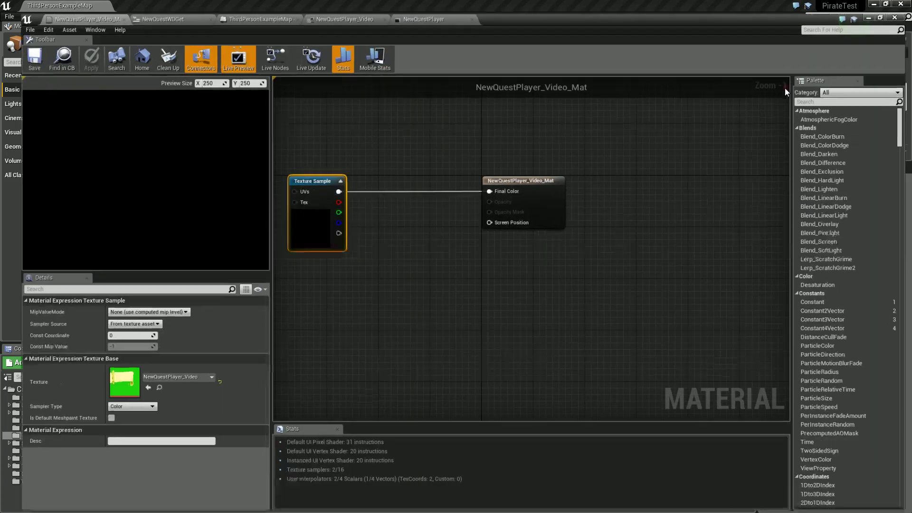
right_click_drag(366, 294, 410, 250)
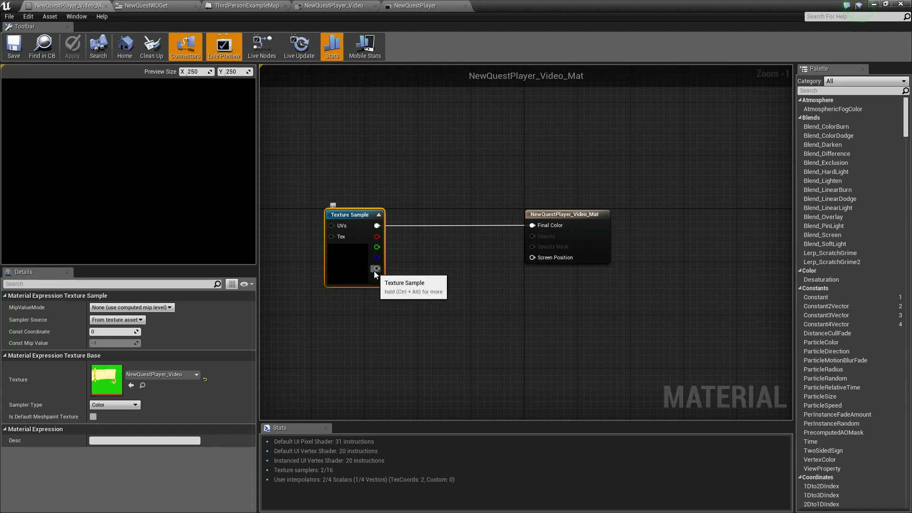
left_click_drag(377, 268, 547, 248)
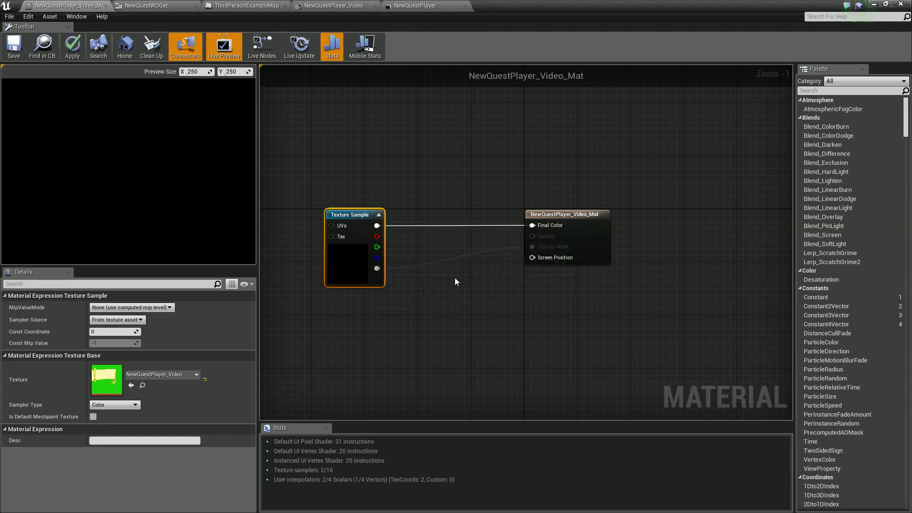
right_click_drag(389, 325, 426, 327)
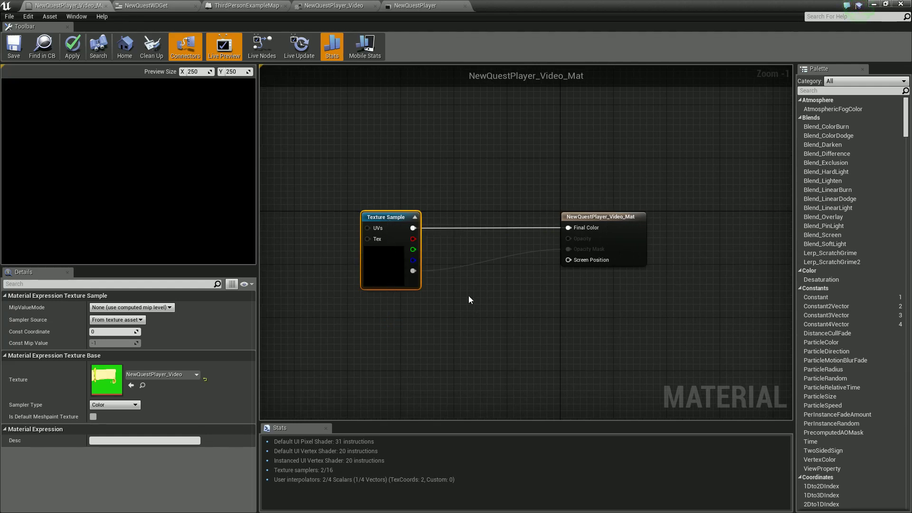
left_click(413, 271, "alt")
Switch to the Movies folder in File Explorer, delete Comp 1 Masked and Green screen_Large, and return to the material editor.
key("alt+Tab")
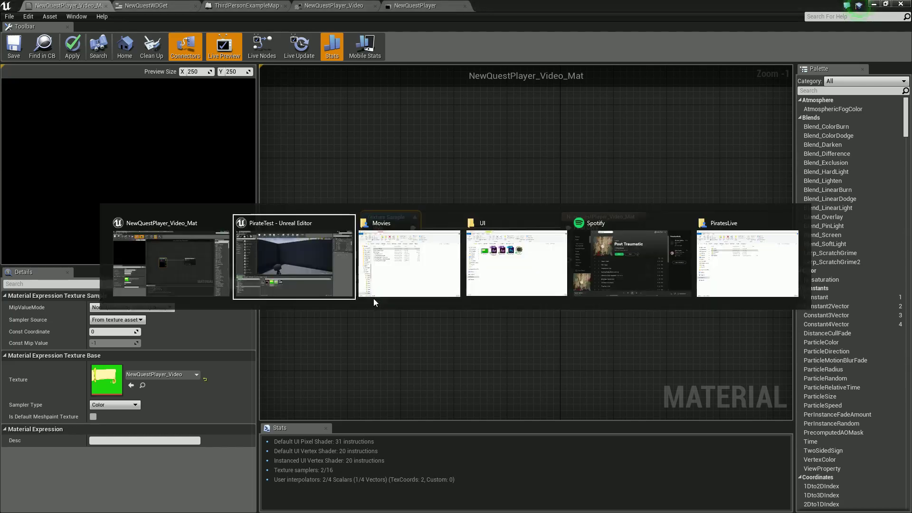
left_click(373, 298)
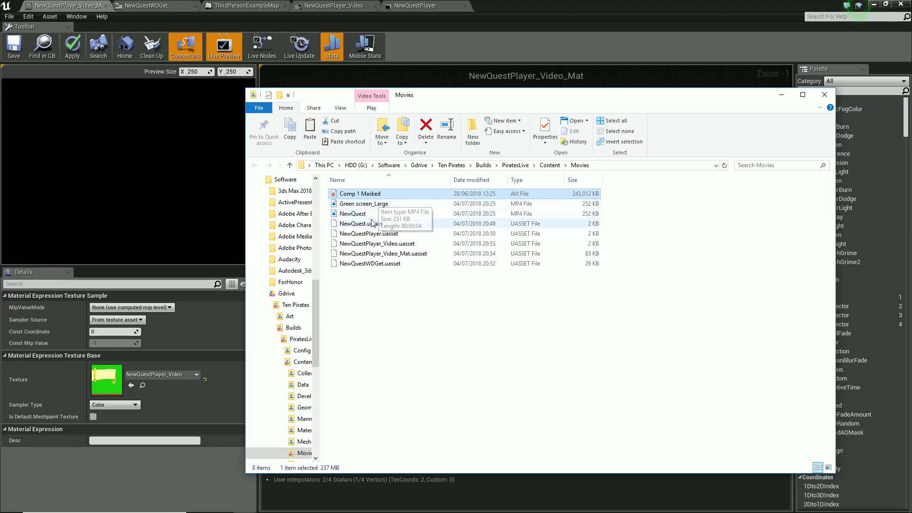
left_click(384, 205)
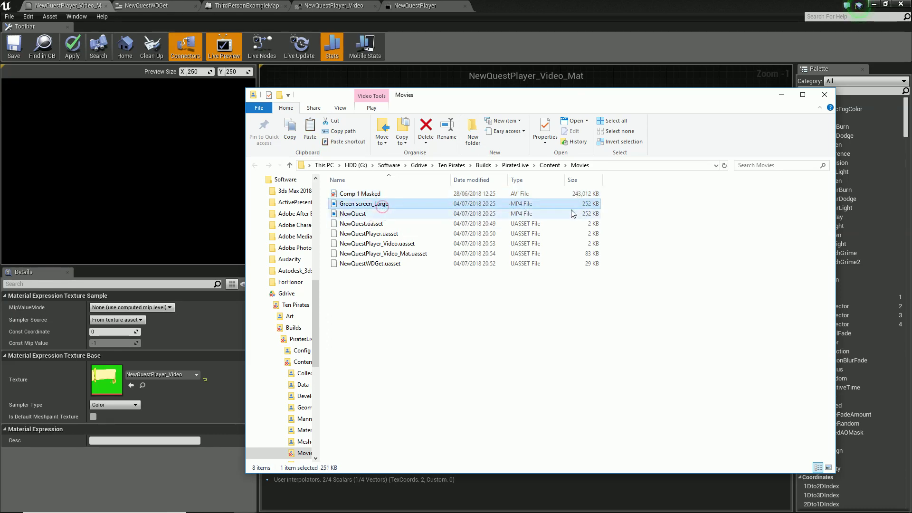
left_click(361, 194, "ctrl")
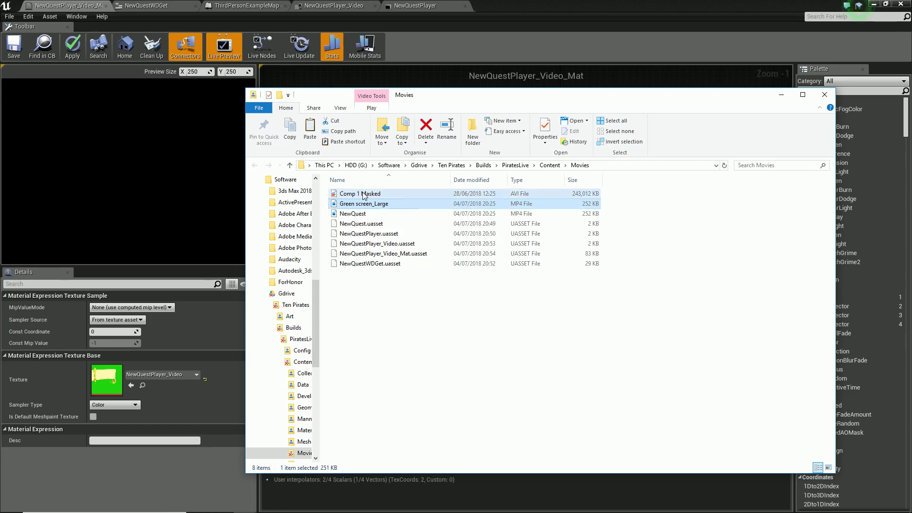
key("Delete")
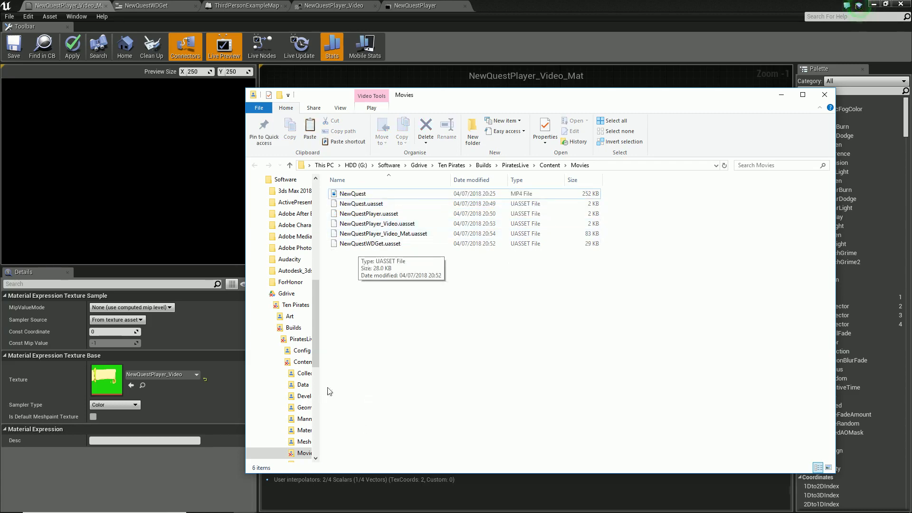
left_click(207, 475)
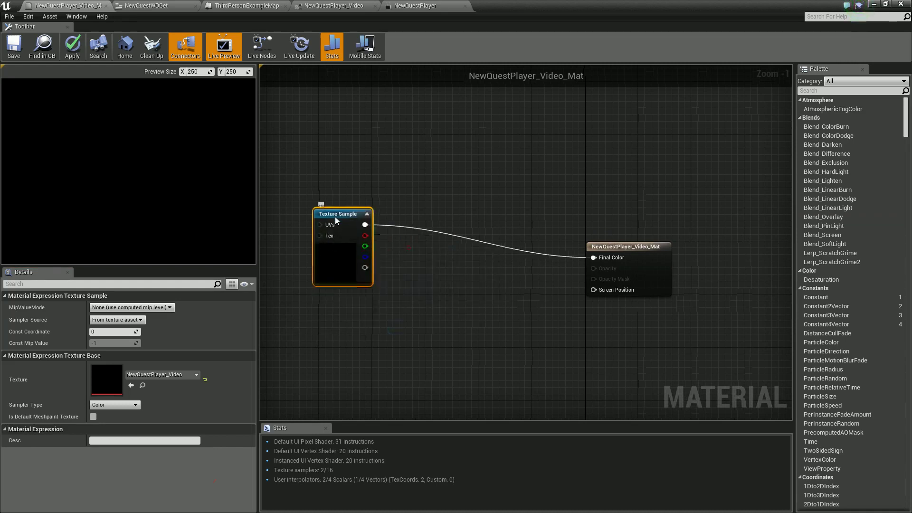
Set the Blend Mode of NewQuestPlayer_Video_Mat to Masked.
left_click(380, 374)
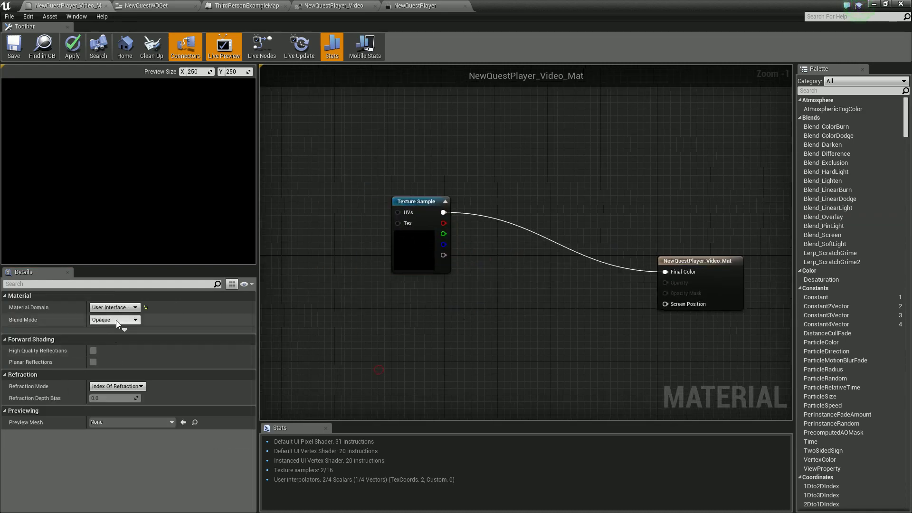
left_click(114, 319)
left_click(114, 335)
Add a Chroma_Key_Alpha node to the material graph and place it below the Texture Sample node.
right_click(358, 351)
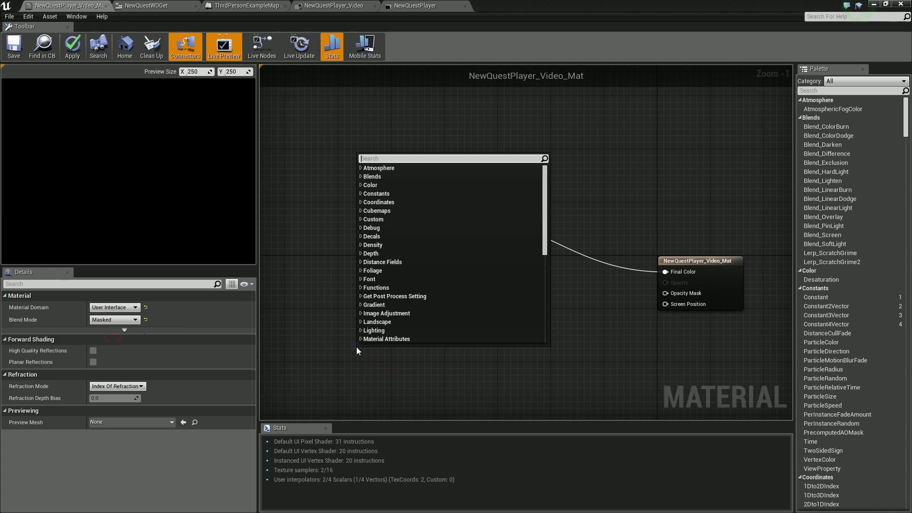
type("chg")
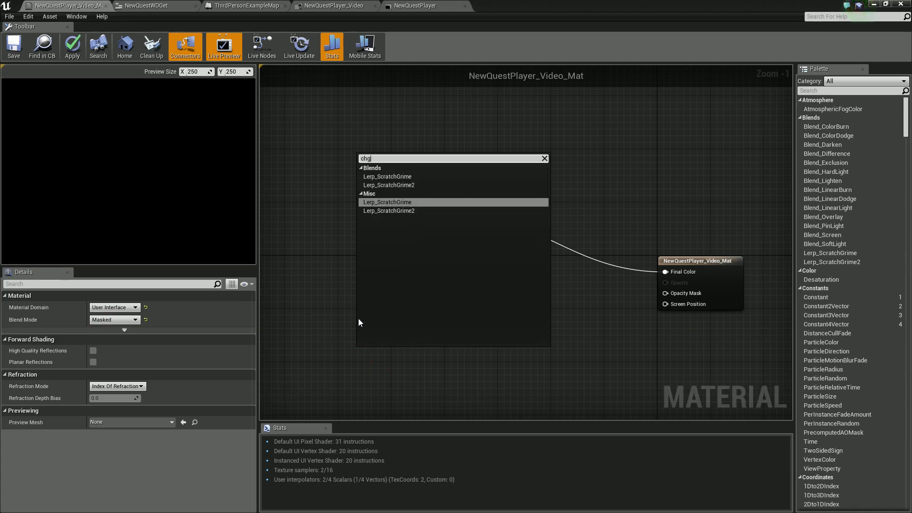
type("roma")
key("Return")
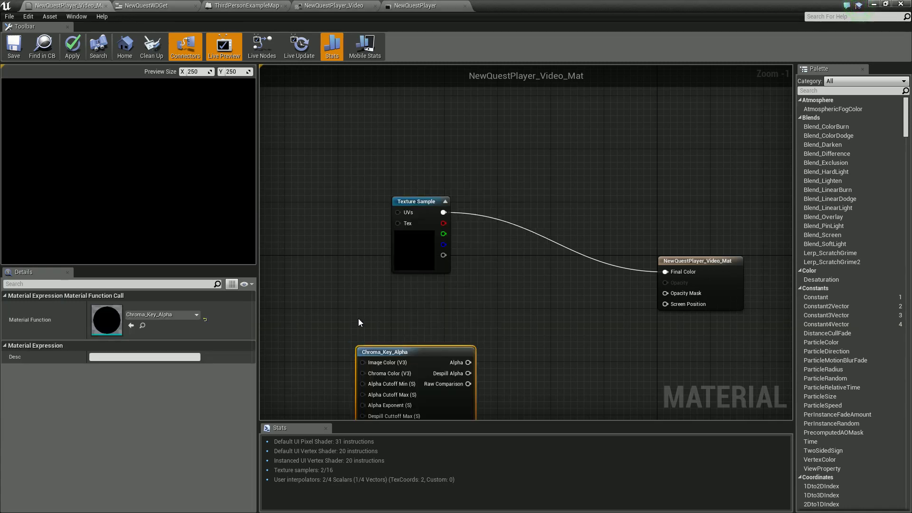
left_click_drag(371, 350, 374, 325)
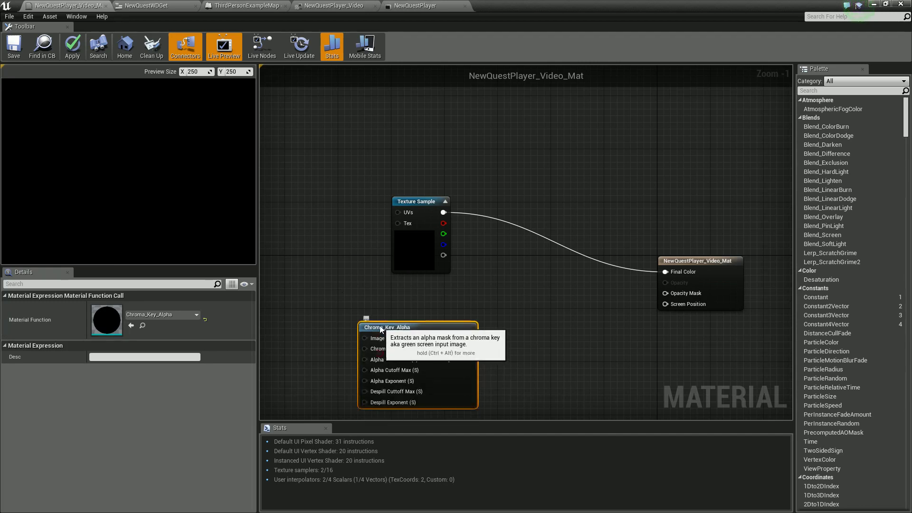
right_click_drag(333, 304, 375, 314)
left_click_drag(451, 339, 425, 333)
right_click_drag(347, 326, 405, 339)
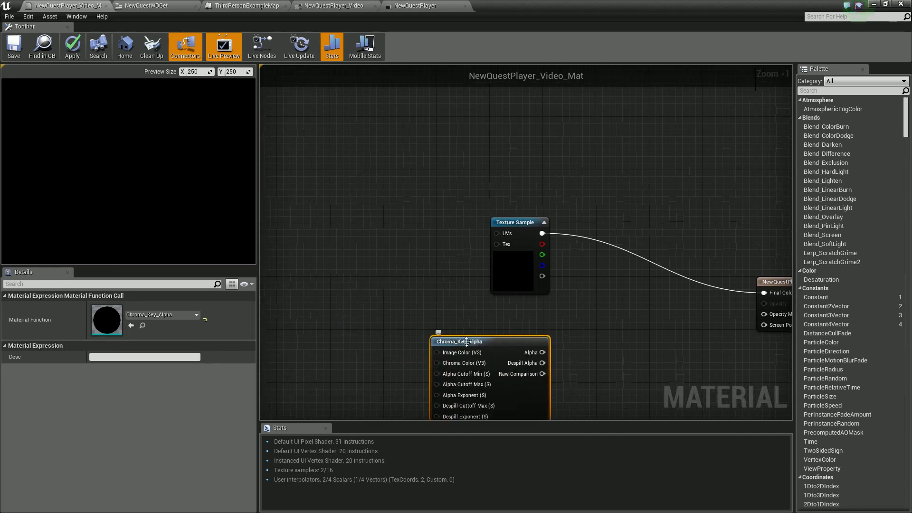
left_click_drag(466, 341, 461, 334)
right_click_drag(428, 328, 411, 290)
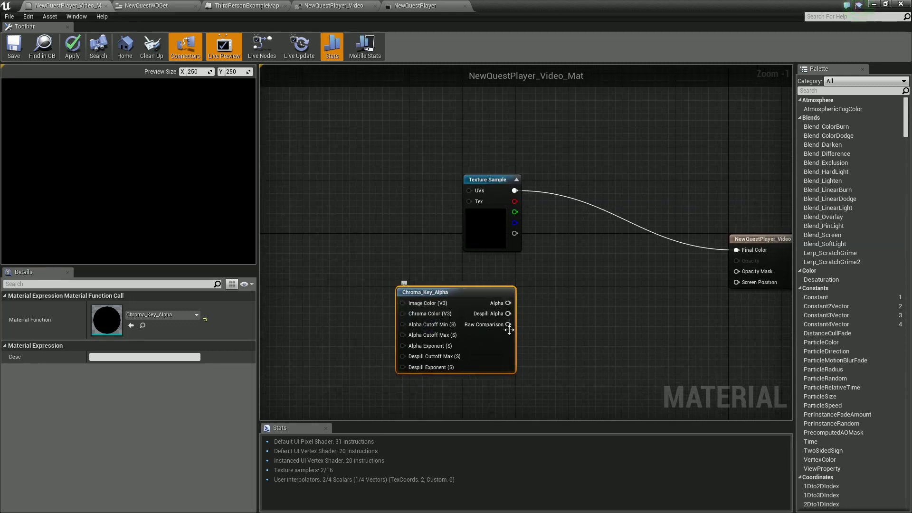
Connect Chroma_Key_Alpha's Alpha output to Opacity Mask and the Texture Sample's colour output to its Image Color input.
left_click_drag(508, 303, 737, 272)
right_click_drag(489, 263, 584, 243)
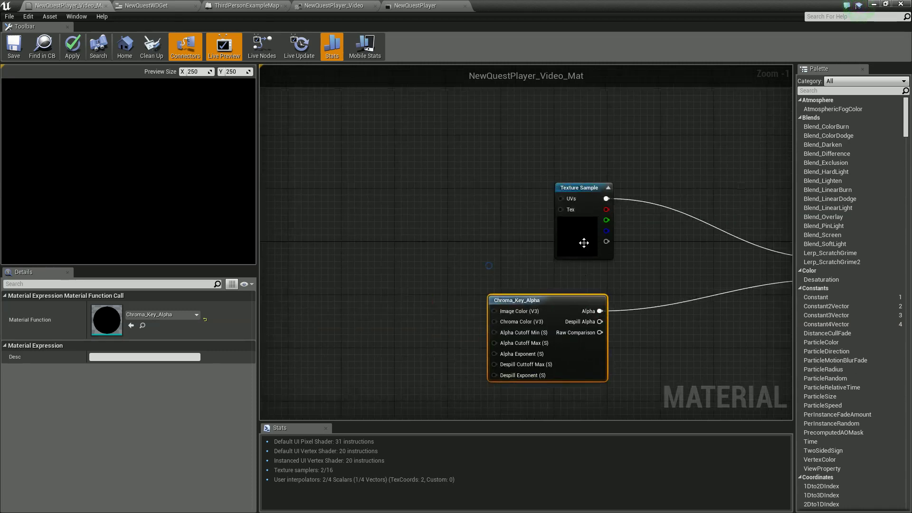
left_click_drag(581, 188, 494, 311)
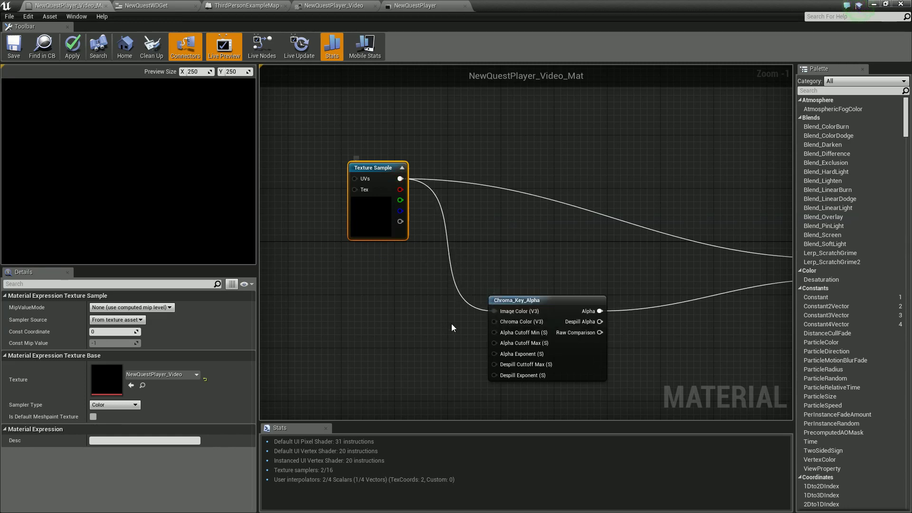
Add a Constant3Vector node below the Texture Sample node, beside Chroma_Key_Alpha.
left_click_drag(495, 322, 378, 311)
left_click(344, 298)
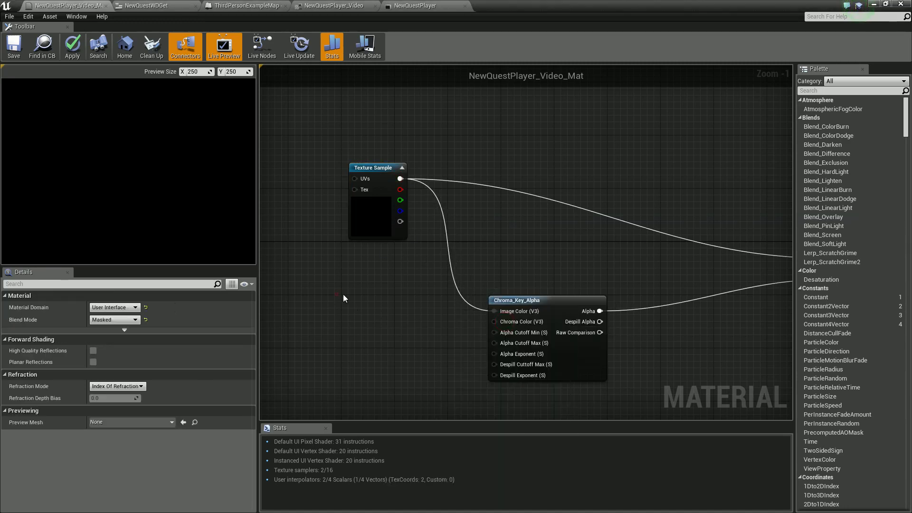
left_click(367, 312)
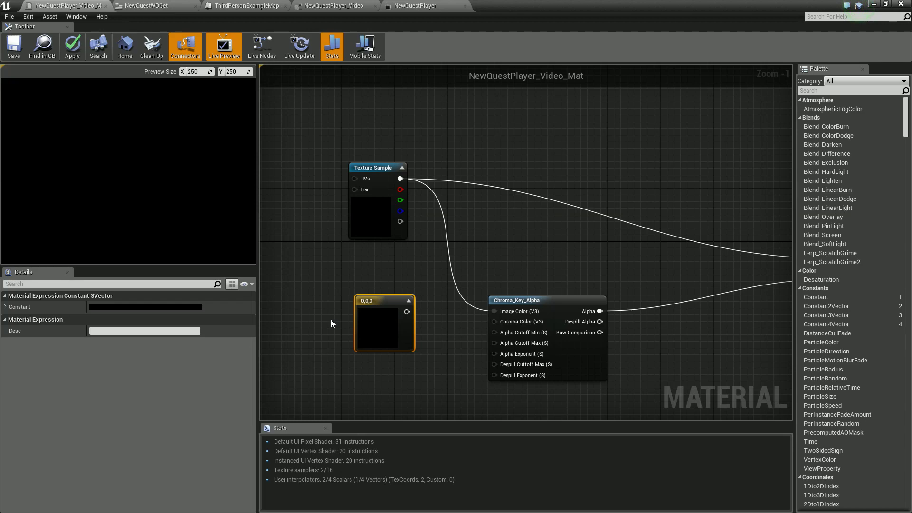
Set the Constant3Vector's colour to R 13, G 185, B 0 and connect its output to Chroma_Key_Alpha's Chroma Color input.
double_click(372, 316)
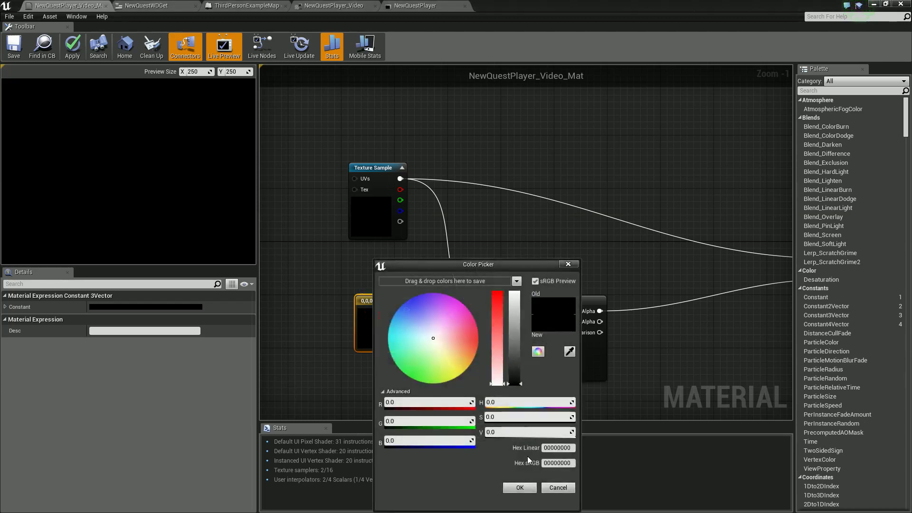
left_click(418, 405)
type("13")
key("Tab")
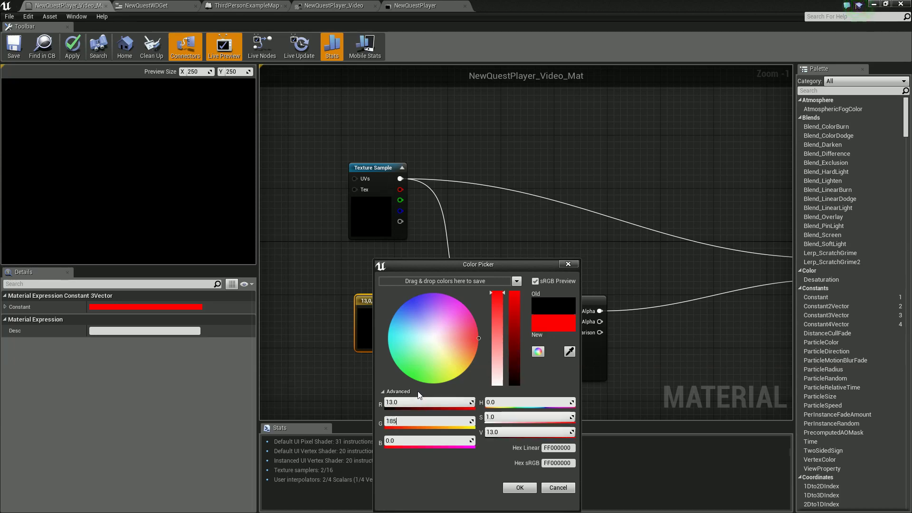
key("Tab")
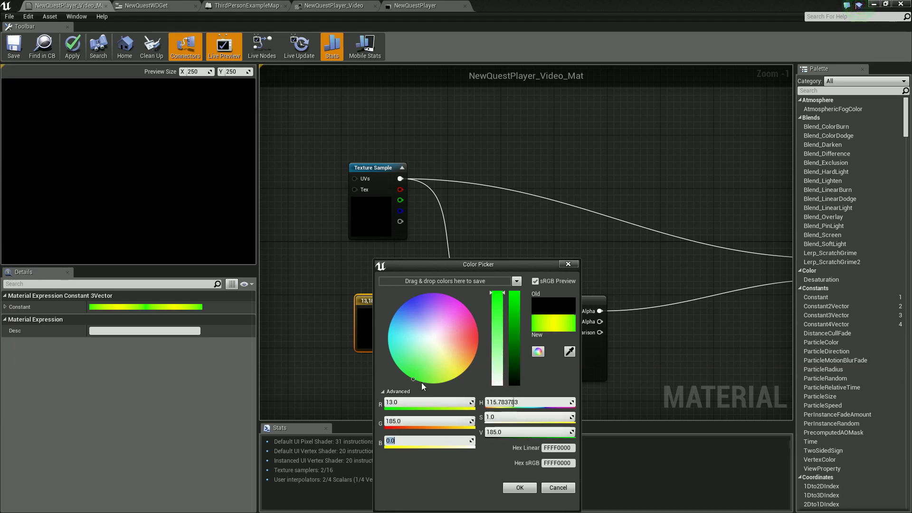
left_click(527, 486)
left_click(520, 491)
left_click_drag(378, 299, 505, 322)
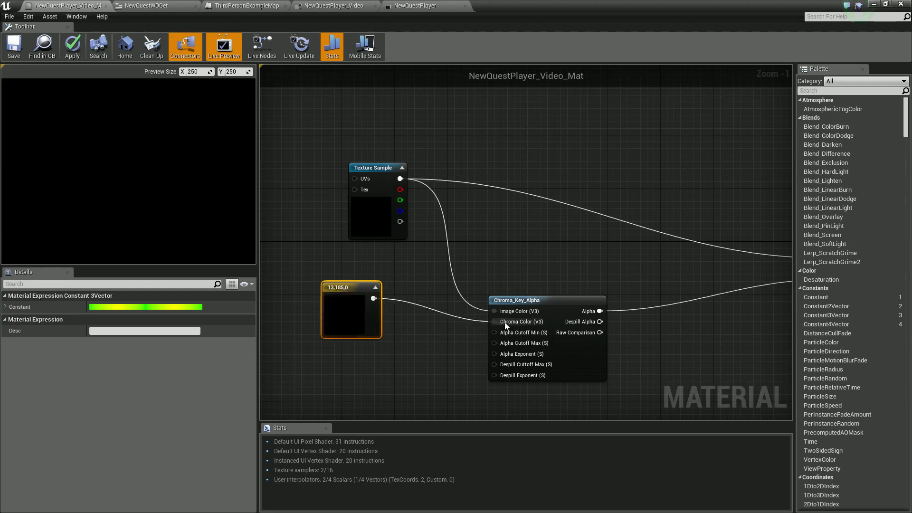
Add two Constant nodes and connect the upper one to Chroma_Key_Alpha's Alpha Cutoff Min and Alpha Cutoff Max inputs.
left_click(444, 344)
left_click_drag(448, 347, 495, 343)
left_click(429, 384)
Set the upper Constant's value to 0.5 and move the node slightly closer to the Constant3Vector.
left_click(424, 339)
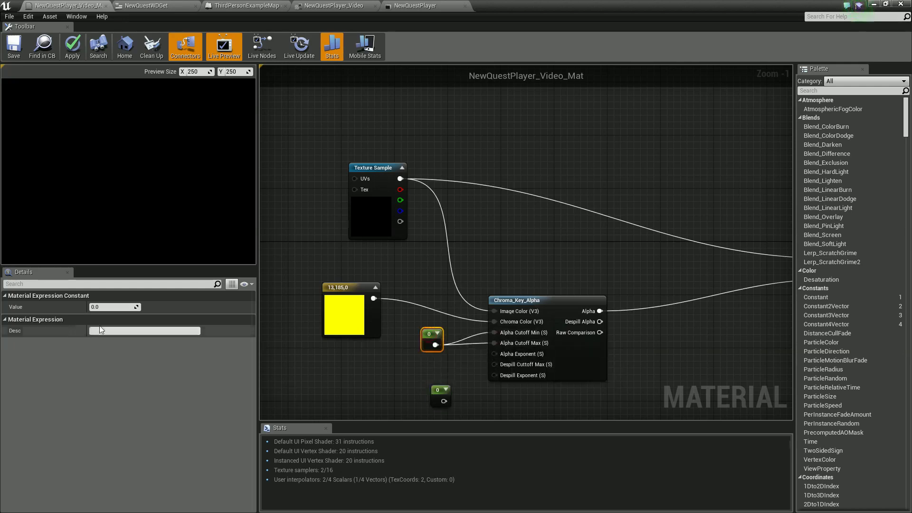
left_click(126, 305)
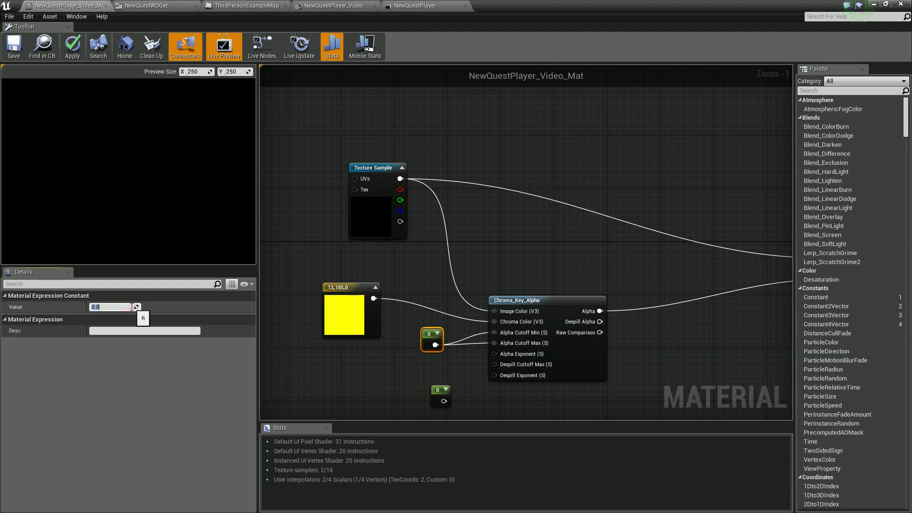
key("Return")
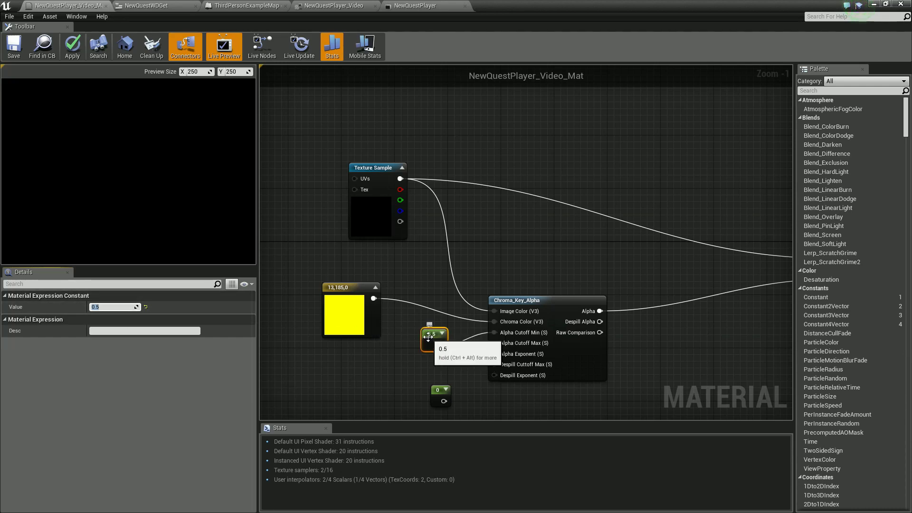
left_click_drag(432, 334, 418, 327)
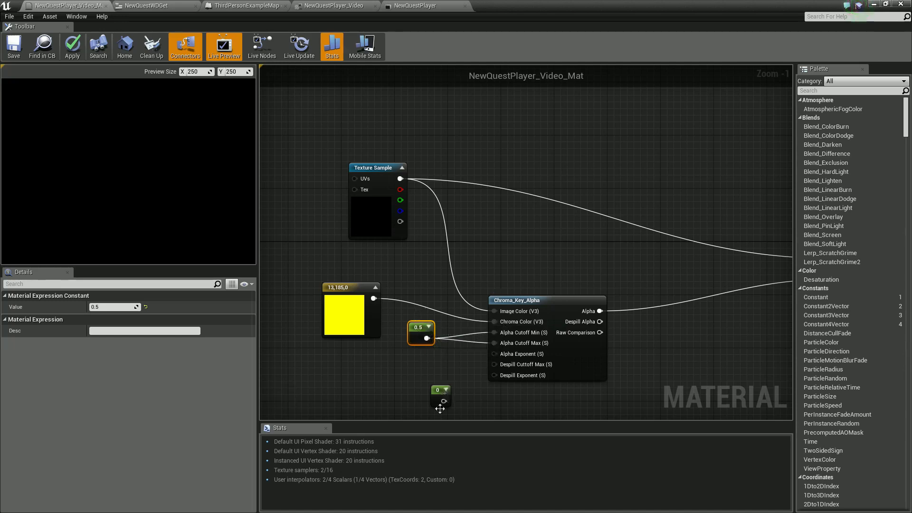
Connect the lower Constant to Chroma_Key_Alpha's Despill Cuttoff Max input and set its value to 0.8.
left_click_drag(435, 399, 494, 364)
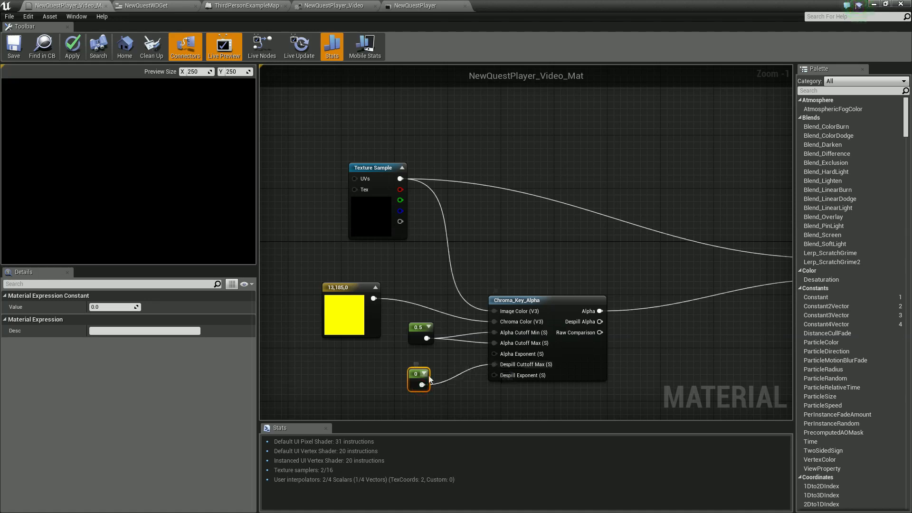
left_click(119, 306)
type("0.8")
key("Return")
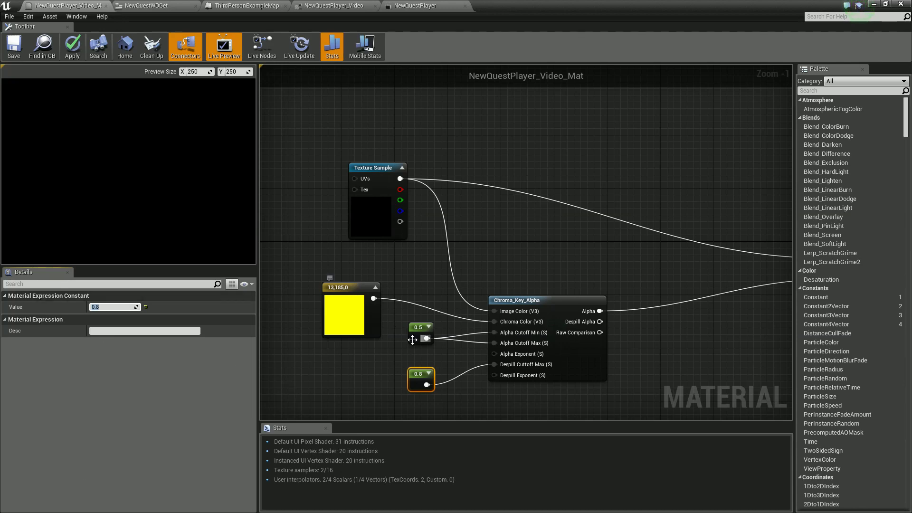
left_click(353, 358)
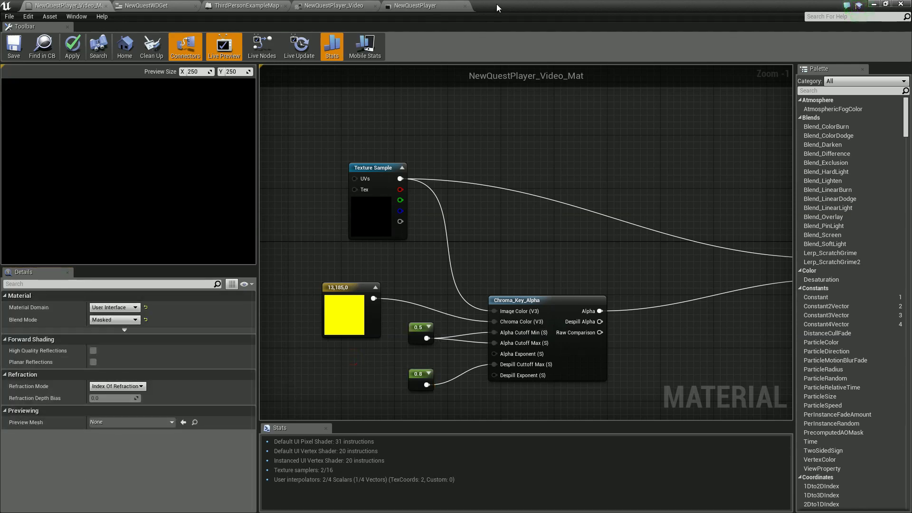
Save the material and play-test the level once to check the keyed New Quest widget.
left_click(14, 45)
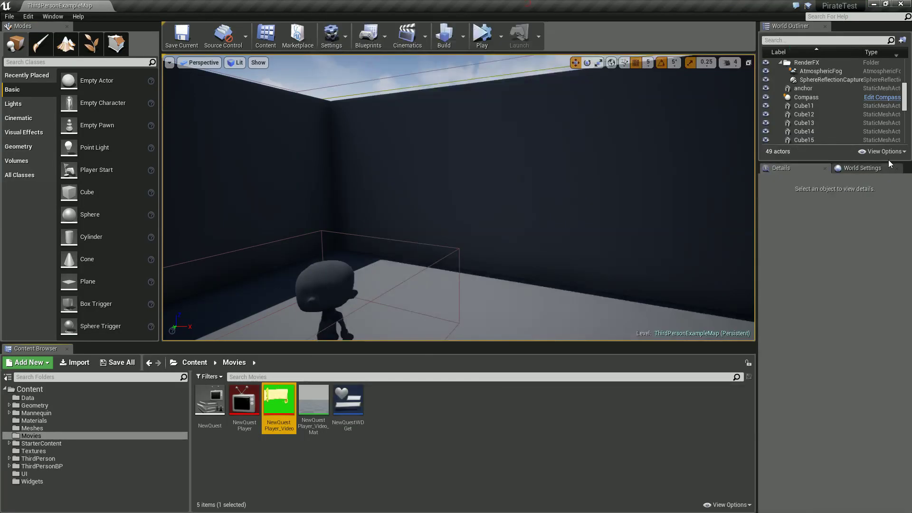
left_click(482, 35)
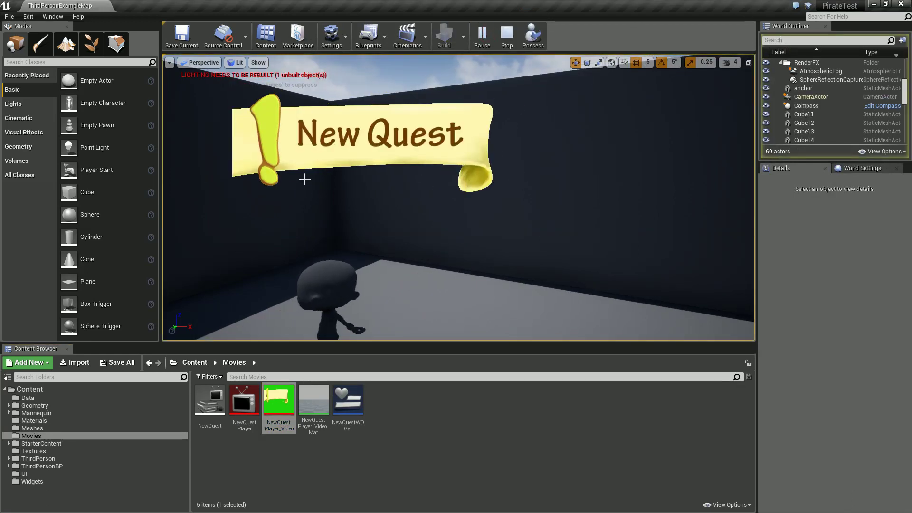
left_click(507, 35)
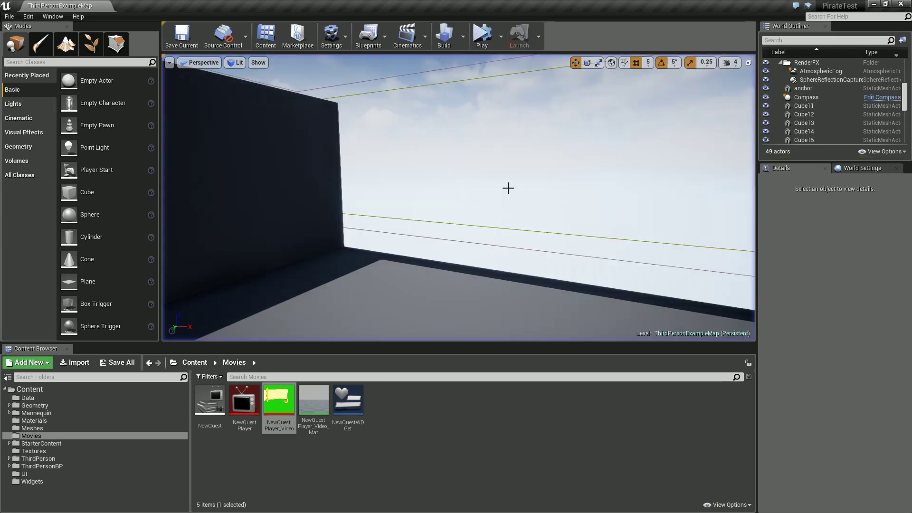
Place a Cube on the level floor near the character and apply NewQuestPlayer_Video_Mat to it.
left_click_drag(81, 193, 494, 246)
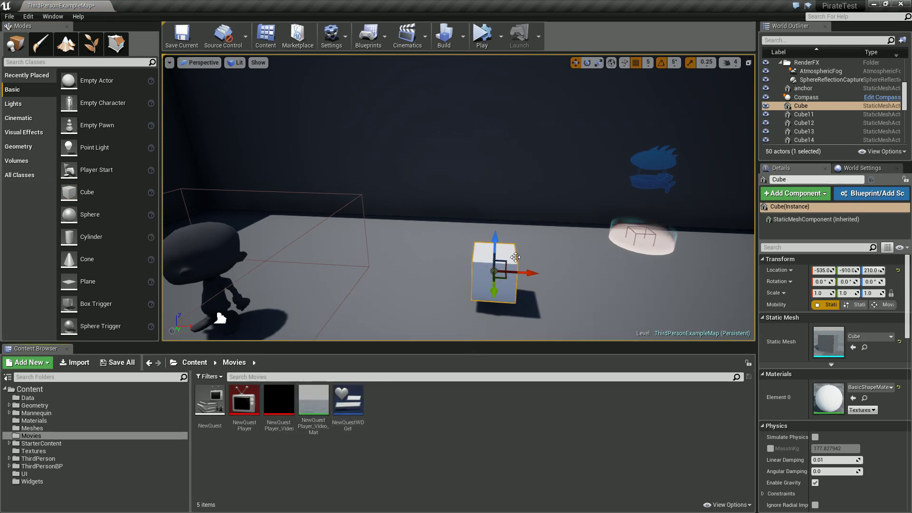
left_click_drag(314, 404, 481, 298)
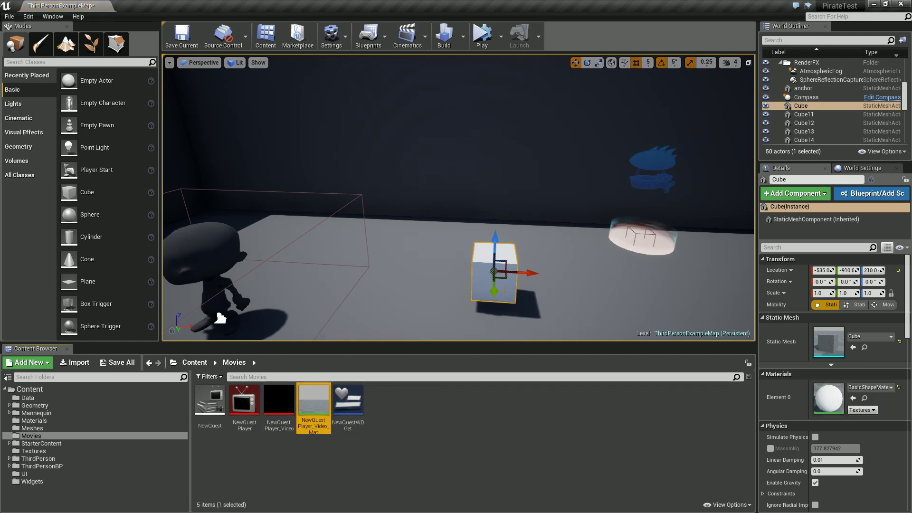
left_click_drag(314, 404, 814, 401)
Play the level and examine the keyed video material on the cube from closer up.
left_click(482, 36)
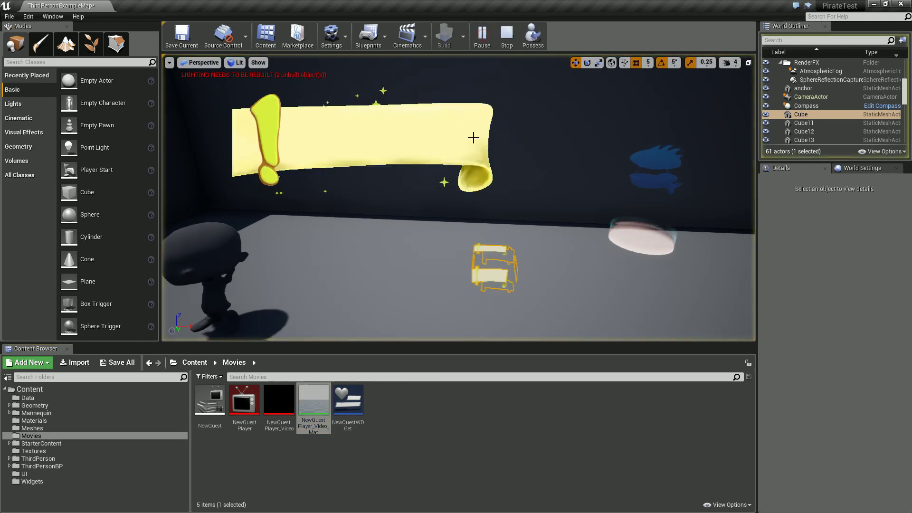
right_click_drag(470, 339, 432, 259)
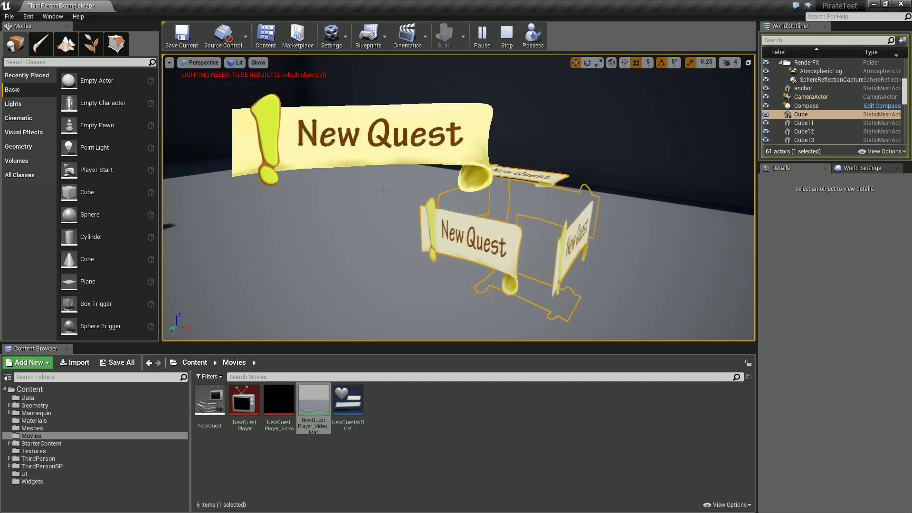
mouse_move(383, 190)
right_mouse_down()
mouse_move(408, 187)
mouse_move(394, 205)
mouse_move(387, 197)
right_mouse_up()
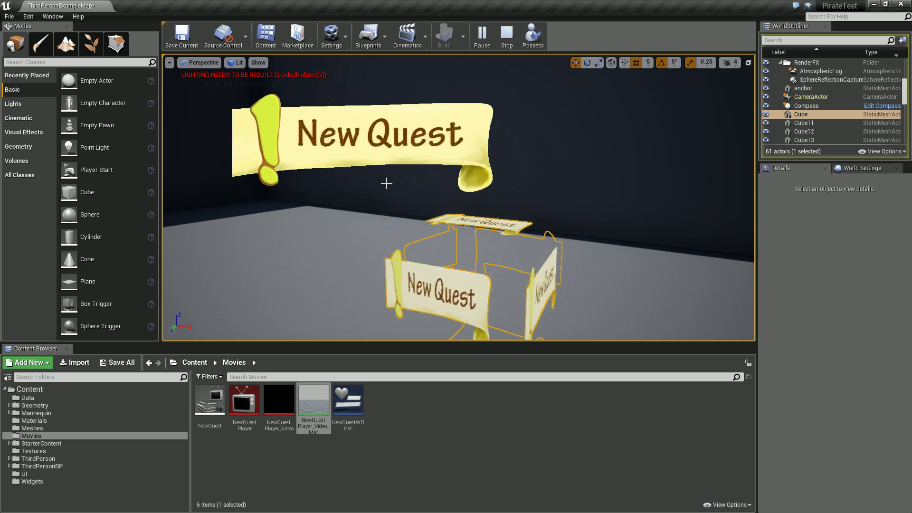